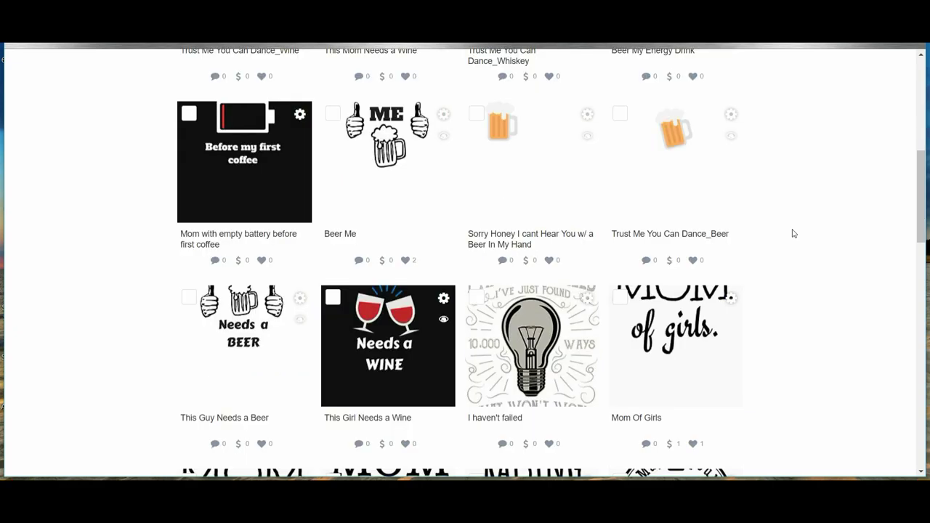
Look through the existing designs in the portfolio
scroll(623, 264, "down", 4)
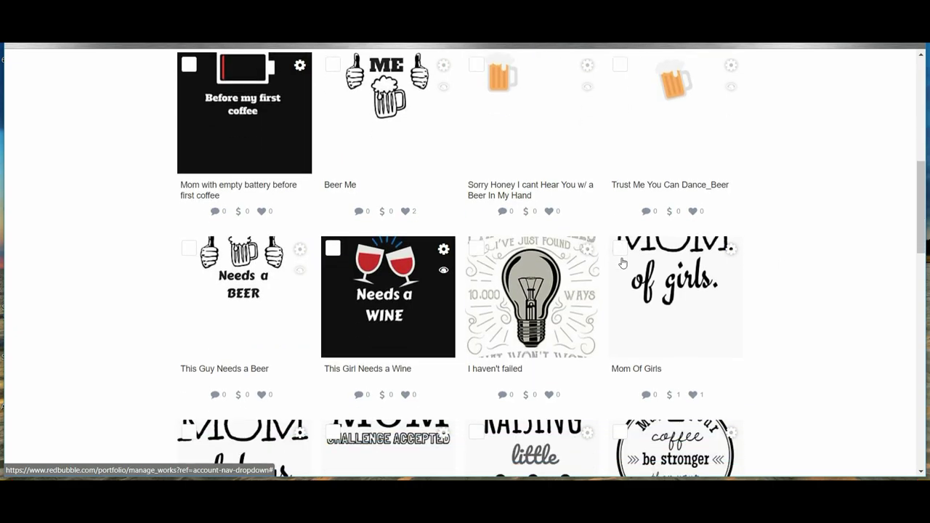
scroll(733, 296, "down", 3)
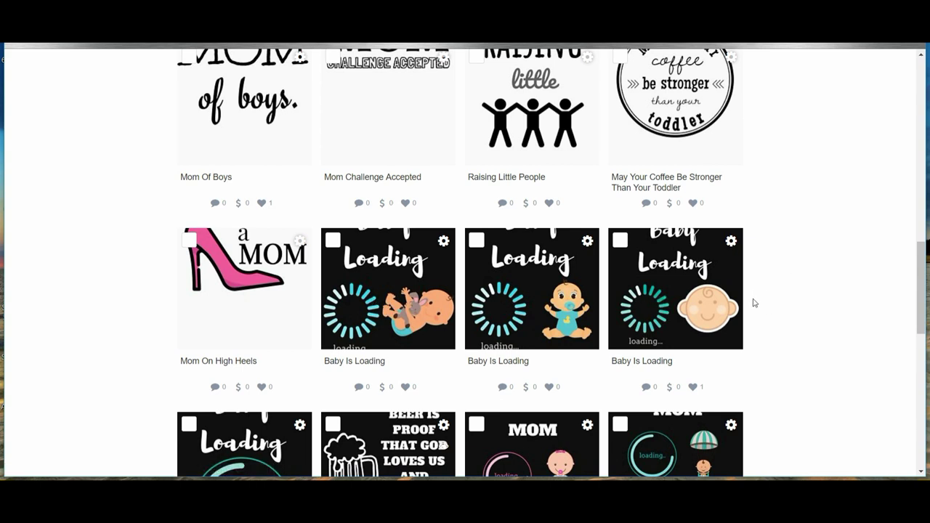
scroll(754, 303, "down", 1)
scroll(754, 303, "down", 3)
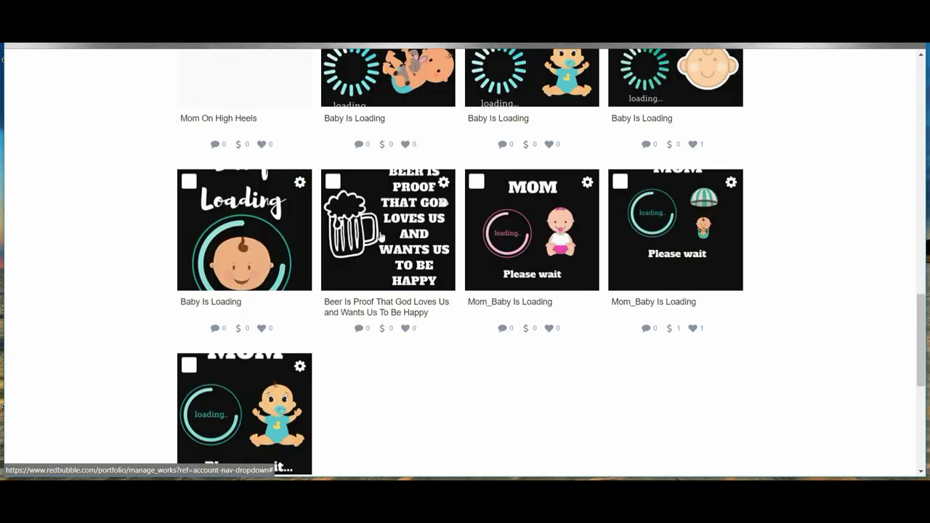
scroll(506, 378, "up", 10)
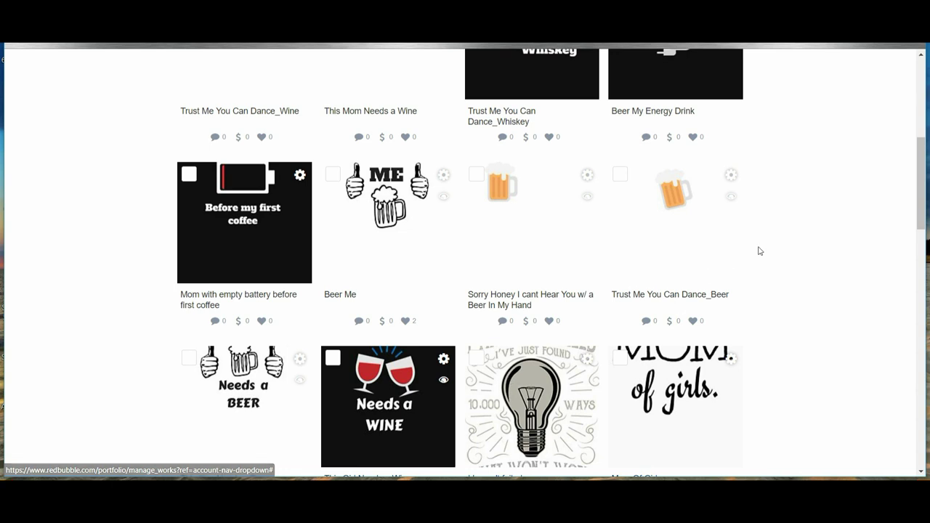
scroll(759, 251, "up", 5)
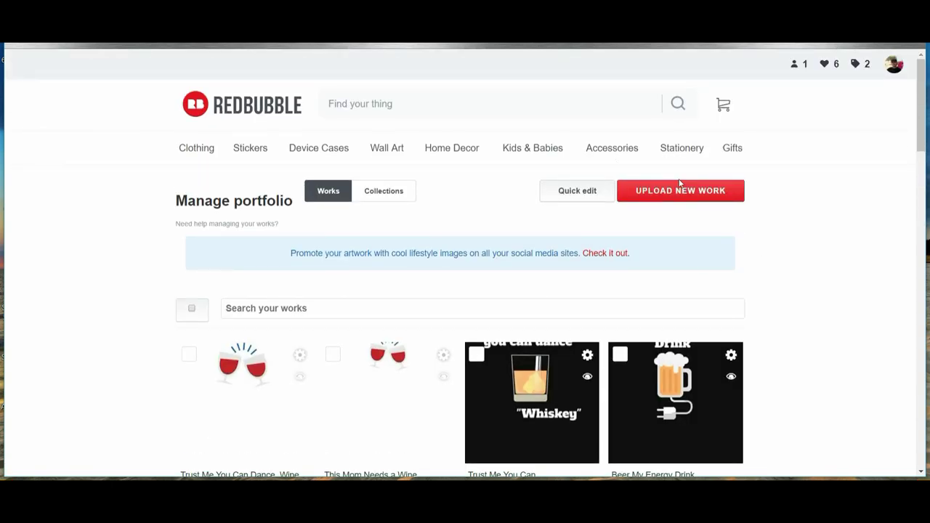
Start a new work and upload the image "Copy of Copy of BEERME (3)" to all products
left_click(674, 193)
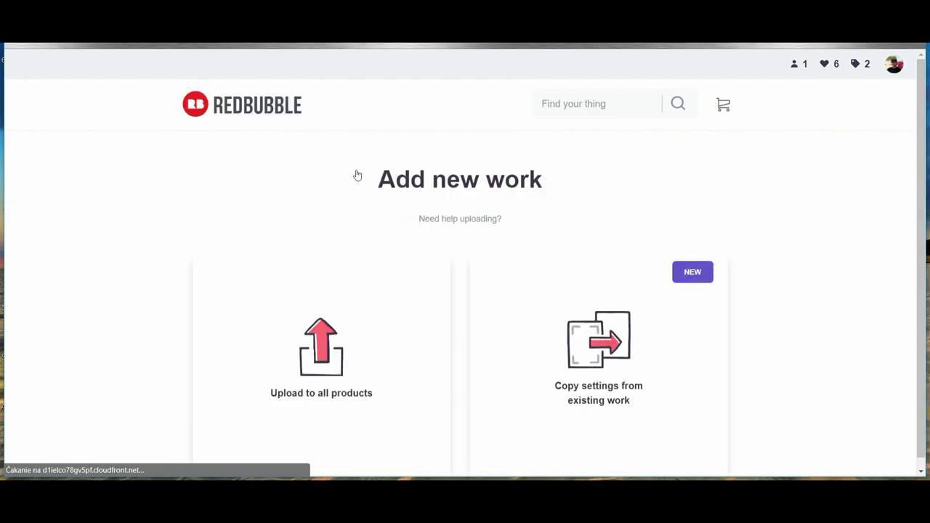
scroll(311, 177, "down", 2)
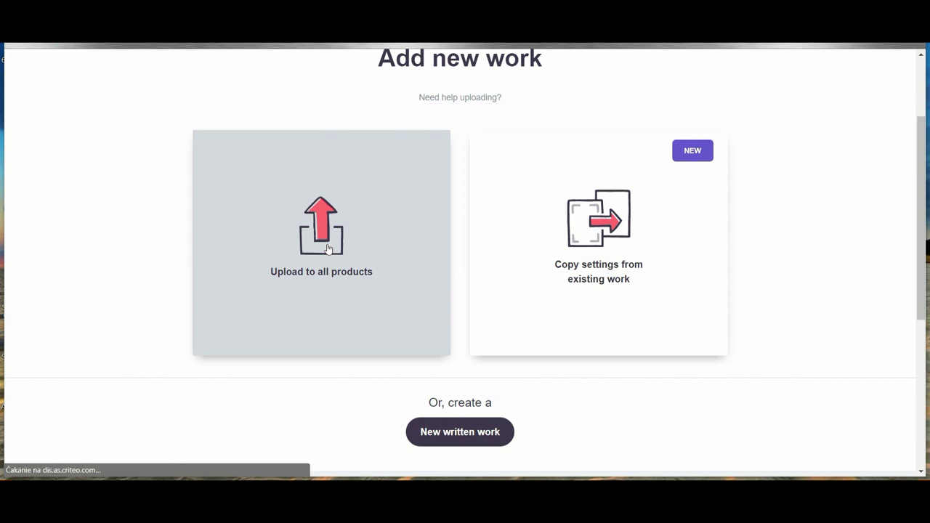
left_click(328, 250)
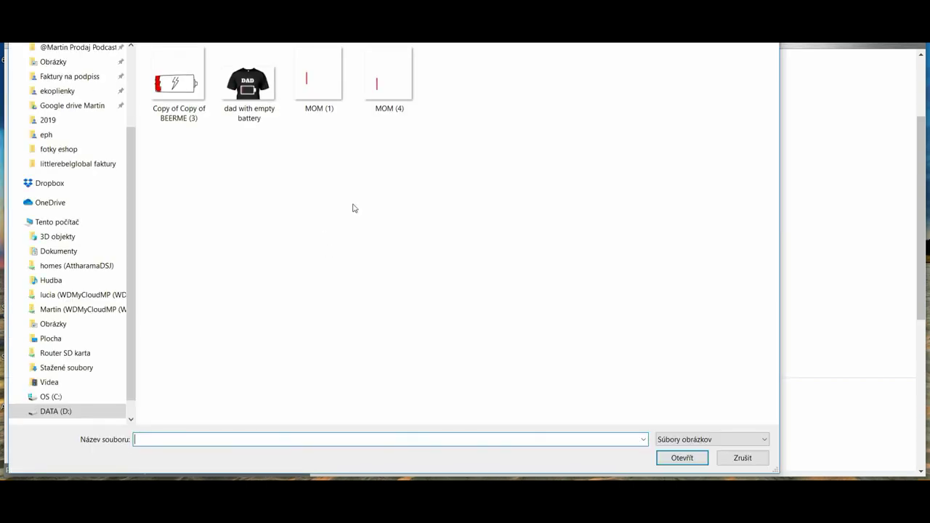
left_click(173, 82)
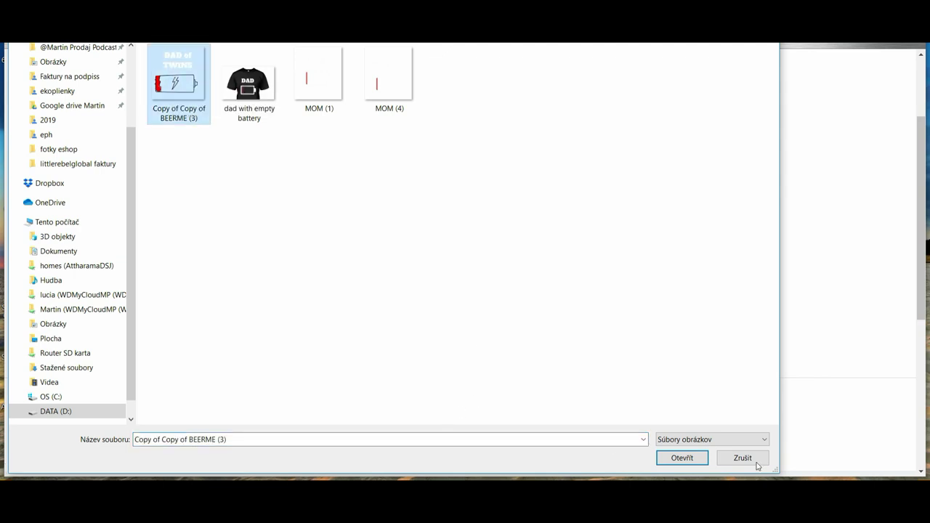
left_click(679, 460)
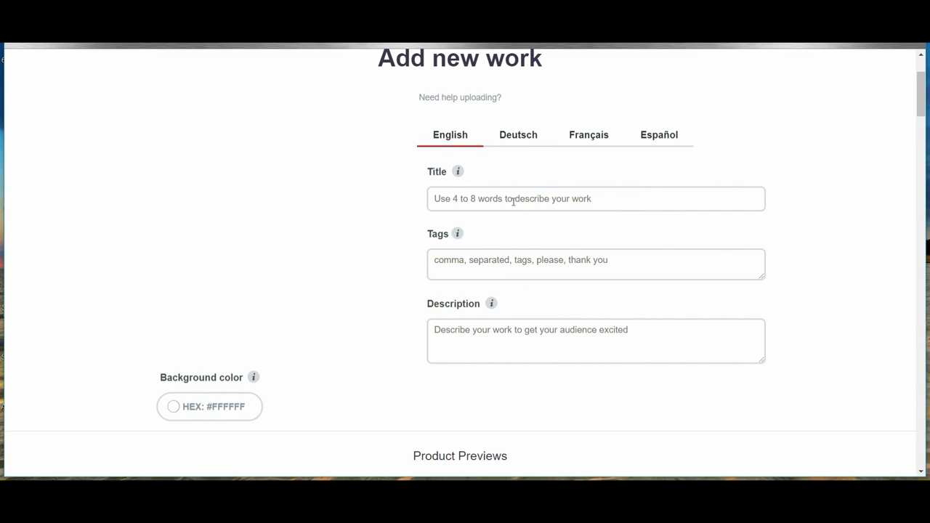
Enter the English title "Dad of twins" and the tags "dad, twins, parent"
left_click(508, 199)
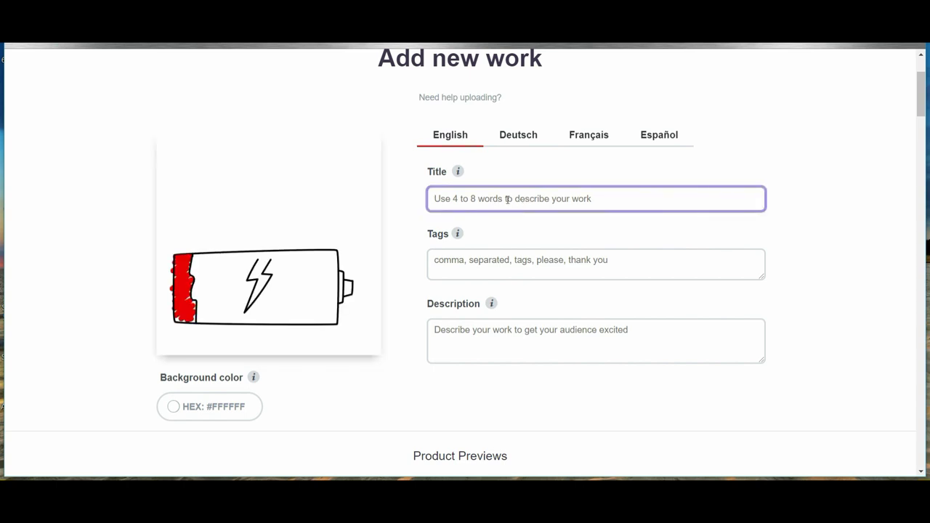
type("Dad of twins")
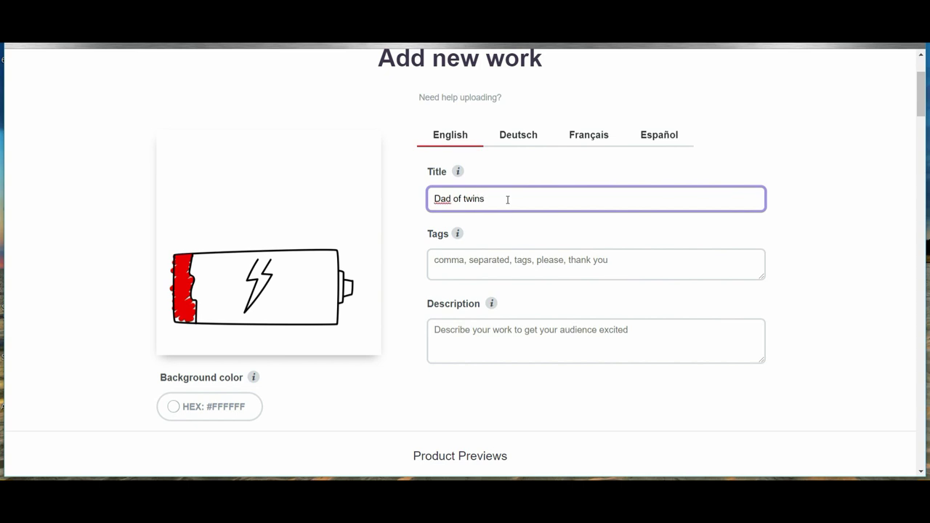
left_click(477, 261)
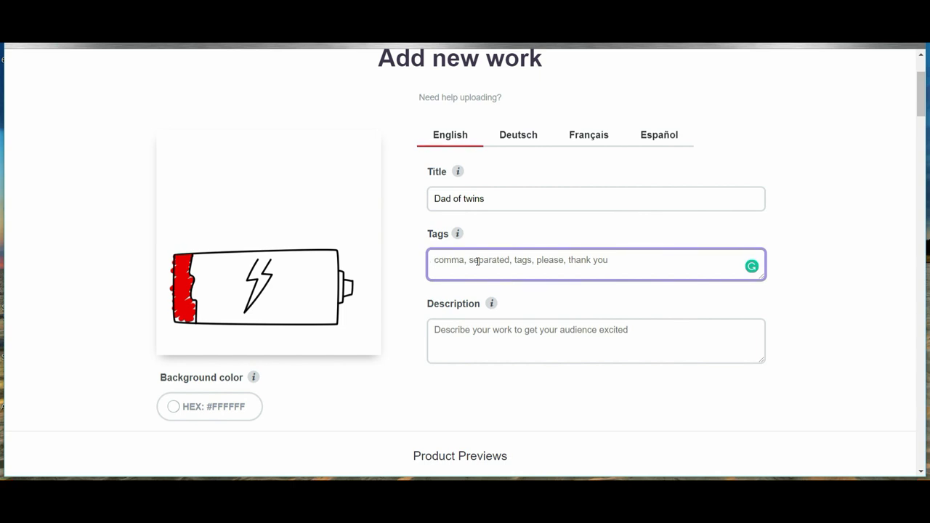
type("dad, t")
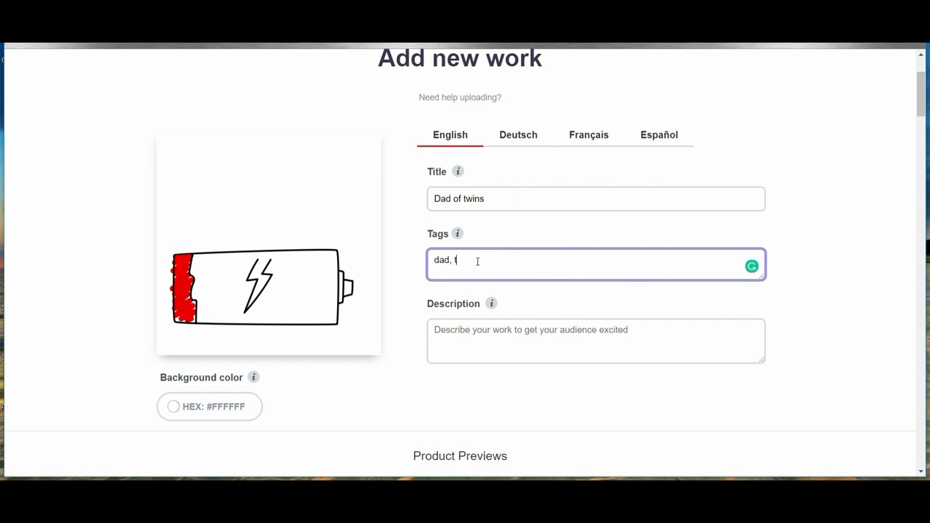
type("wins, parent")
Enter the description "Tshirt for all dads with twins..."
left_click(493, 337)
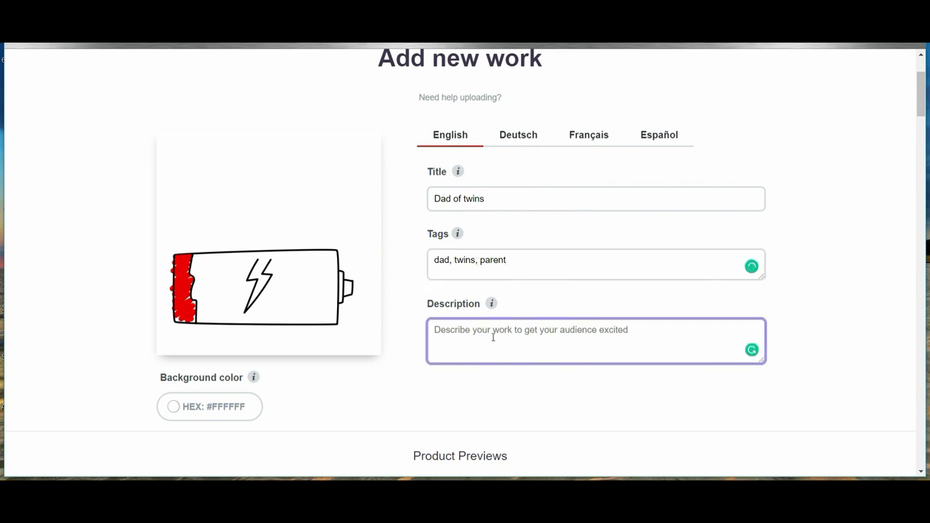
type("Tsyhin")
key("BackSpace")
key("BackSpace")
key("BackSpace")
key("BackSpace")
type("hirt of")
key("BackSpace")
key("BackSpace")
key("BackSpace")
type("for all")
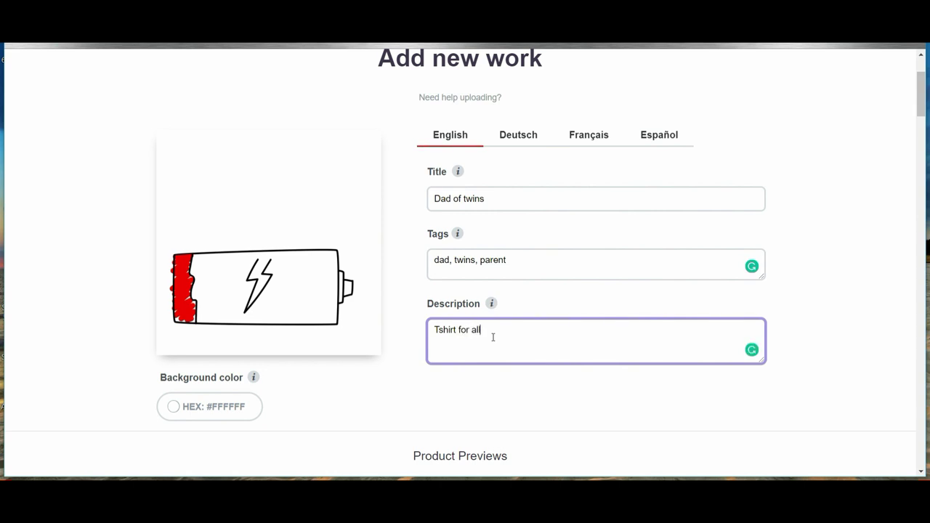
type(" dads with twins...")
Set the design's background color to the near-black #0A0A0A
left_click(199, 409)
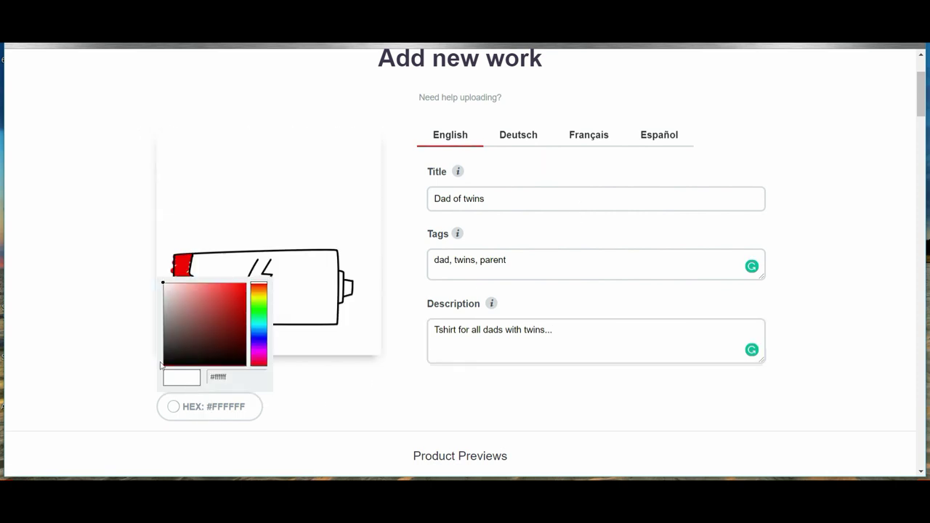
left_click(165, 365)
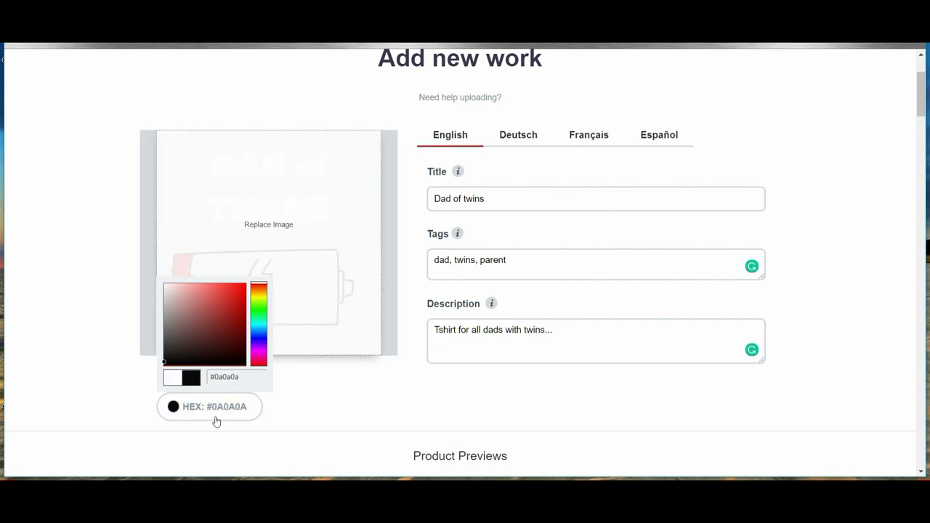
left_click(356, 404)
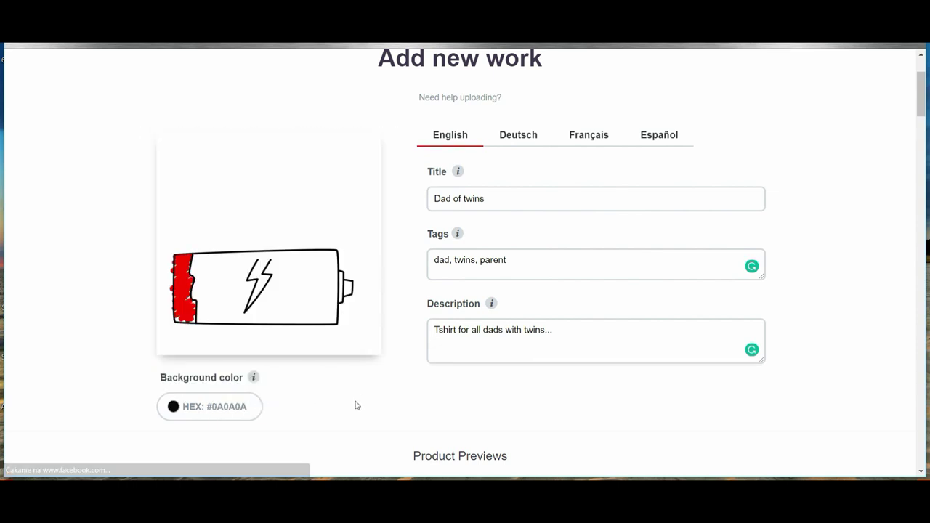
Try a red background color for the design, settling on #C53838
left_click(211, 407)
left_click(220, 322)
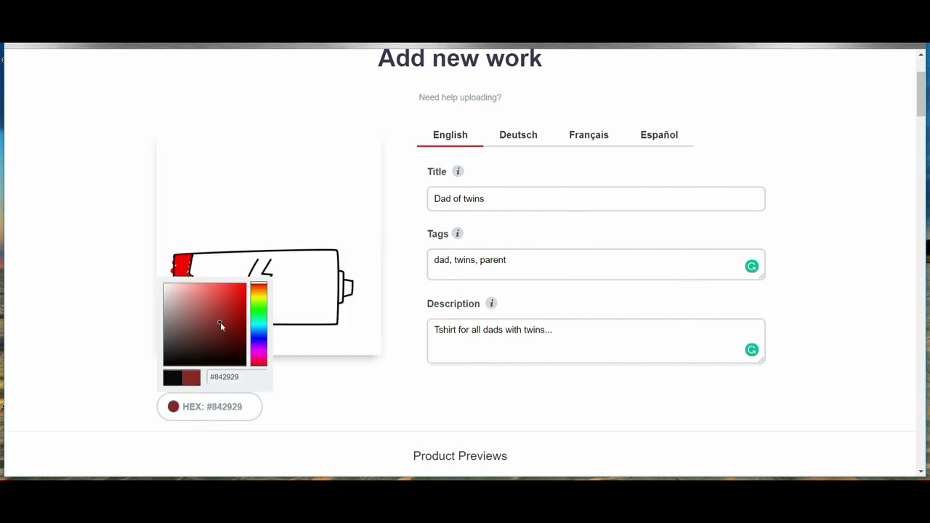
left_click(223, 301)
left_click(209, 414)
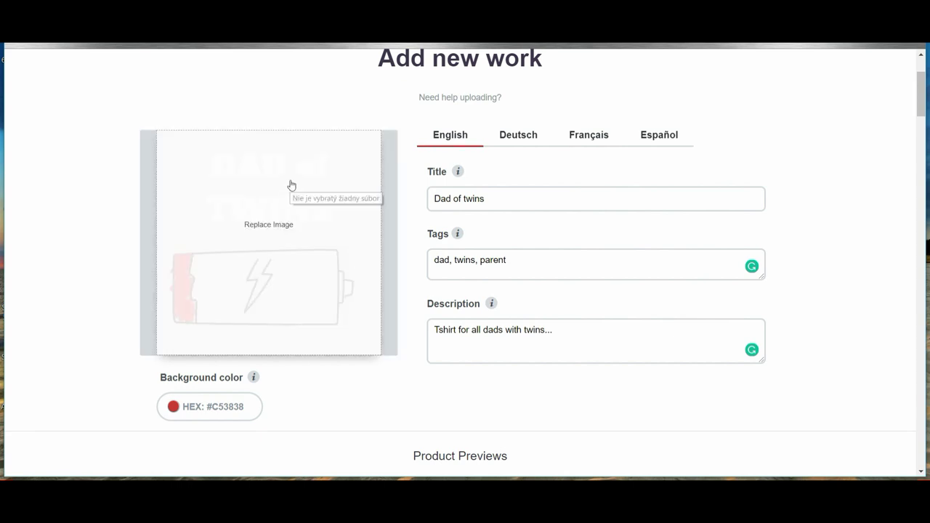
Set the design's background color to pure black, #000000
left_click(210, 407)
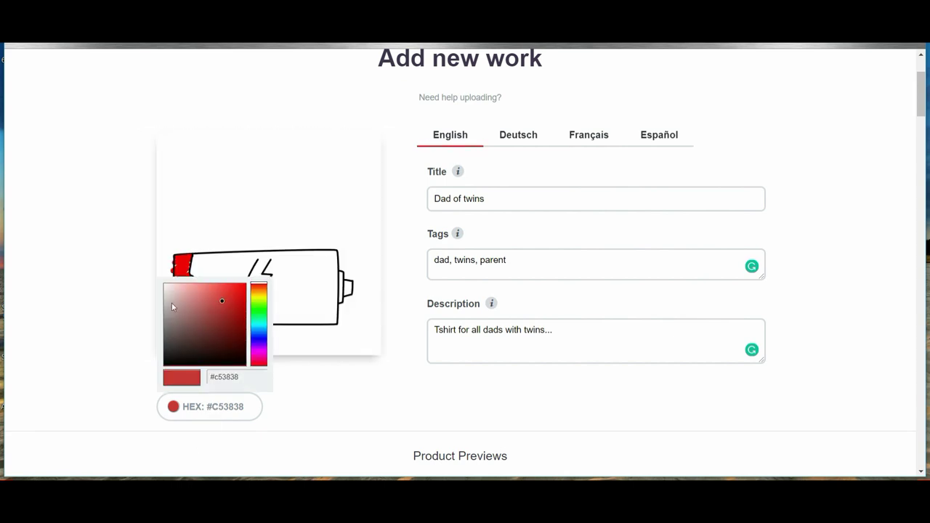
left_click(165, 363)
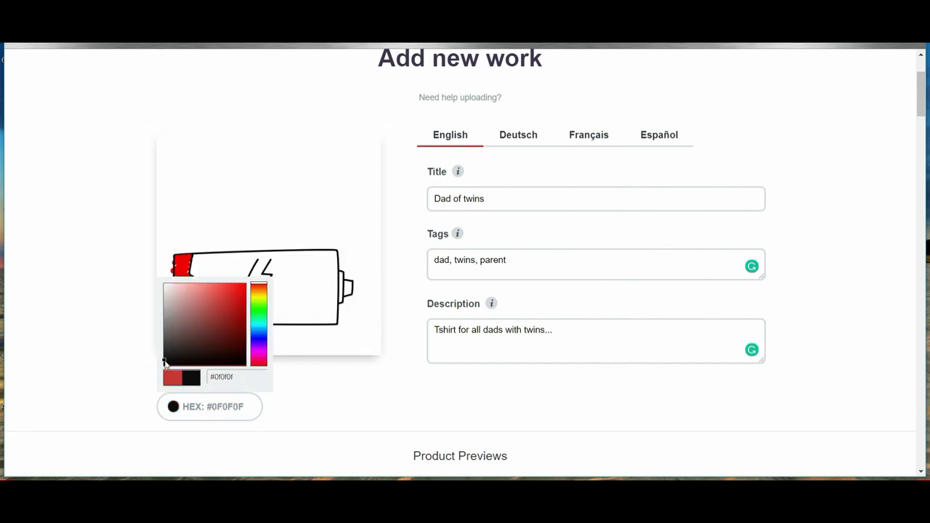
left_click_drag(166, 365, 164, 371)
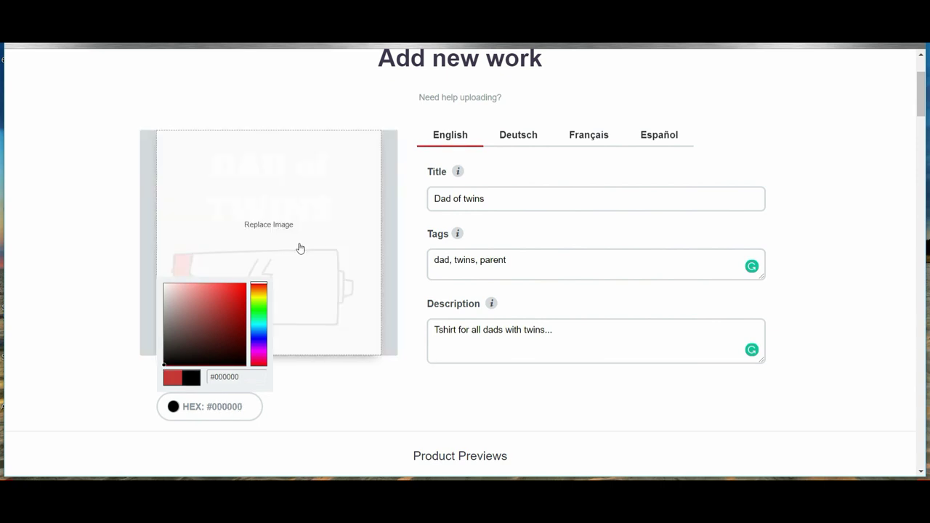
left_click(208, 409)
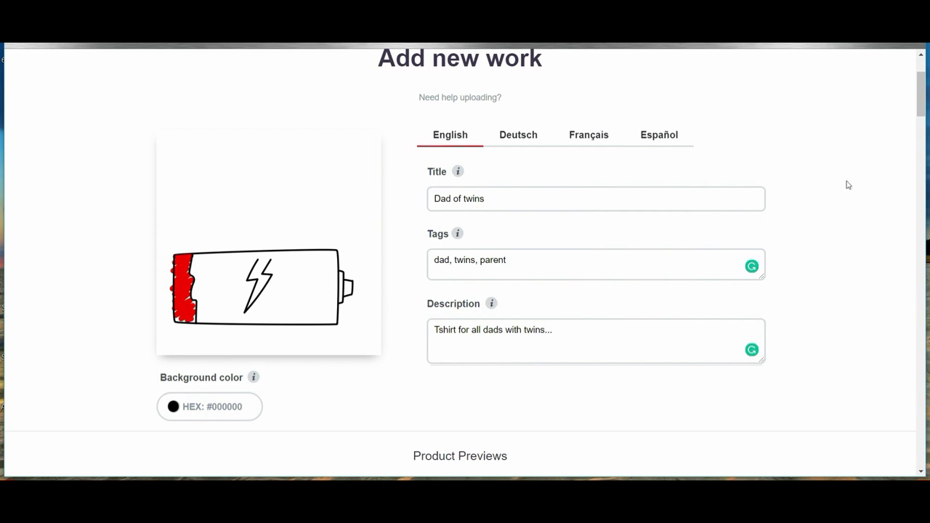
Examine the design on the clothing product previews and check the chosen background color
scroll(798, 204, "down", 3)
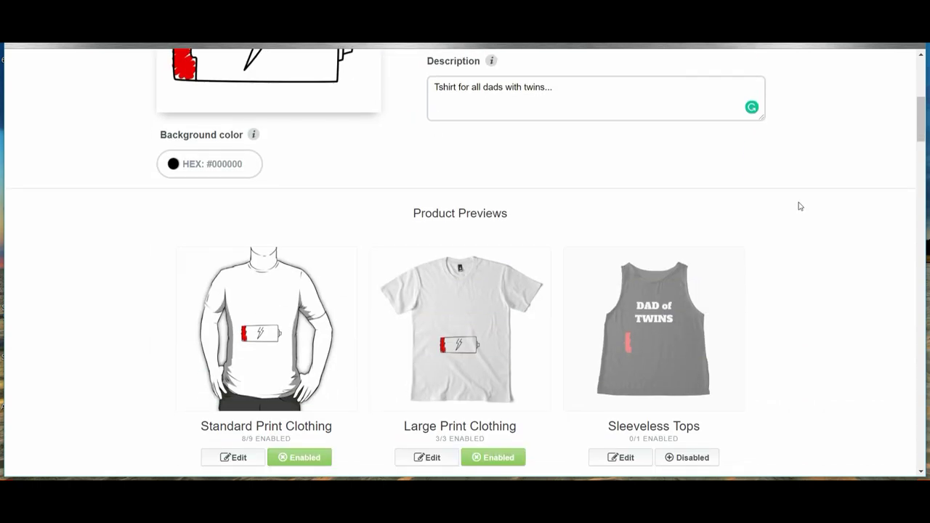
scroll(799, 207, "down", 2)
scroll(799, 207, "down", 2)
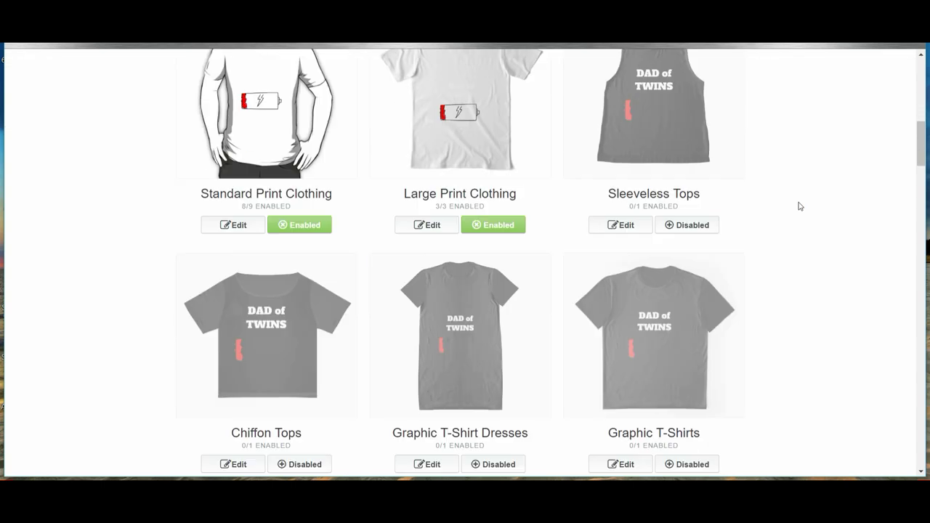
scroll(798, 190, "up", 3)
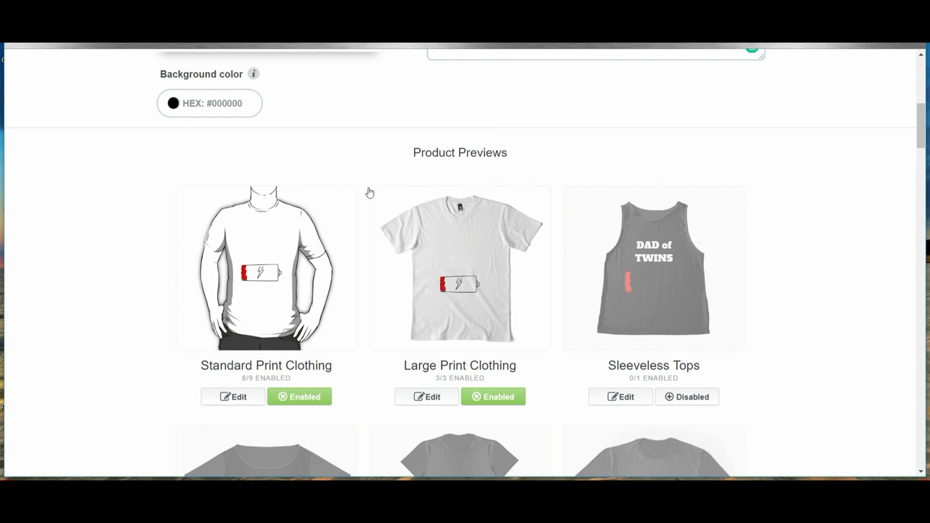
left_click(205, 107)
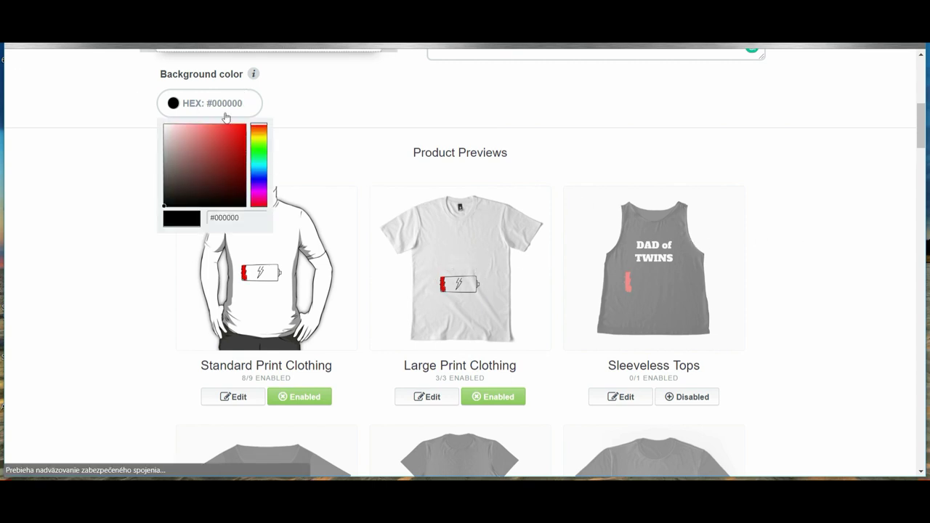
left_click(189, 107)
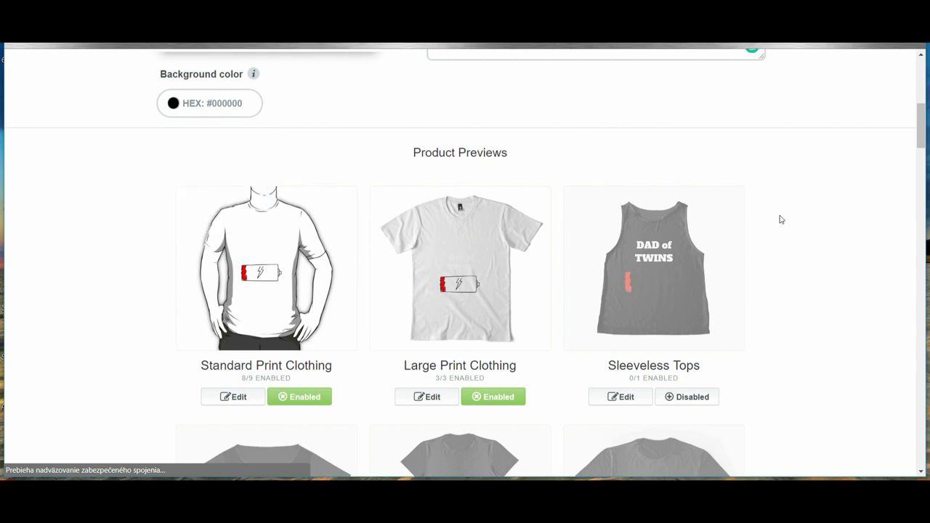
Disable Large Print Clothing and Standard Print Clothing, and enable Sleeveless Tops
scroll(782, 220, "down", 2)
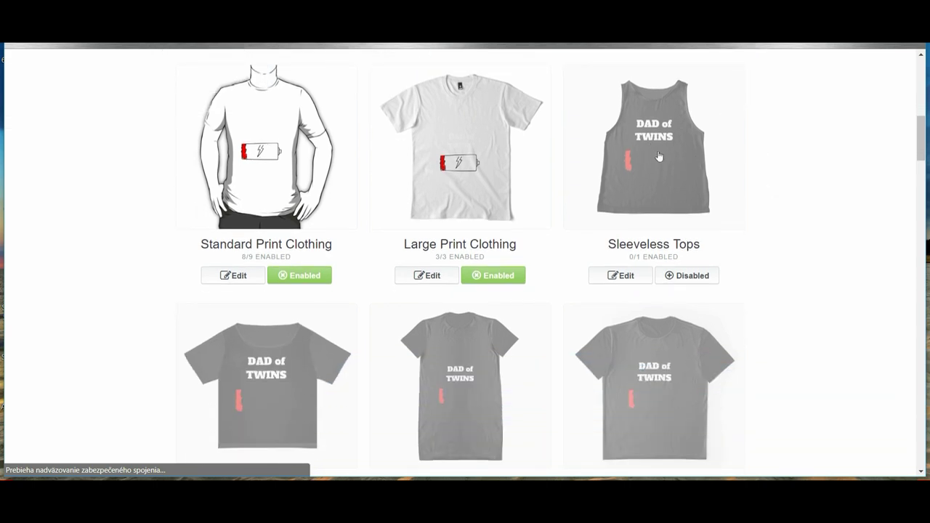
left_click(488, 279)
left_click(303, 282)
left_click(686, 276)
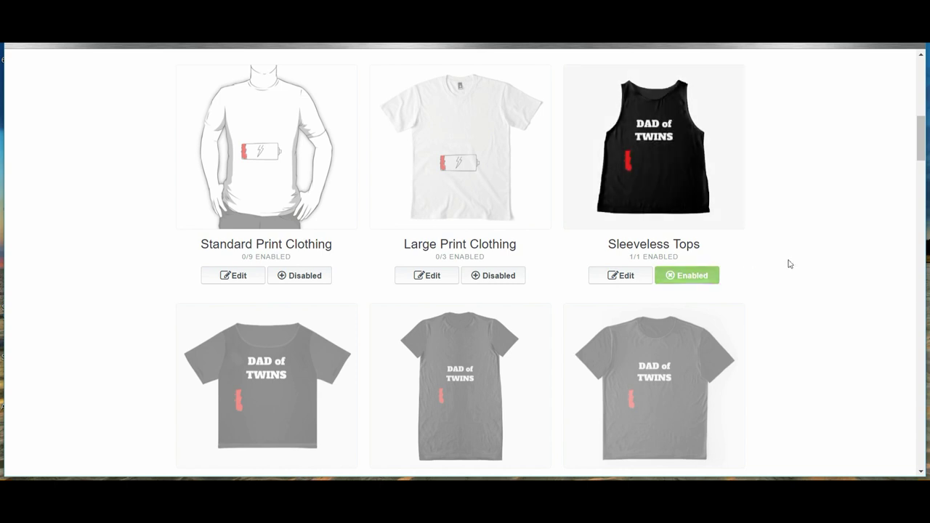
Enable Graphic T-Shirts, Graphic T-Shirt Dresses and Chiffon Tops for the design
scroll(789, 265, "down", 3)
left_click(702, 394)
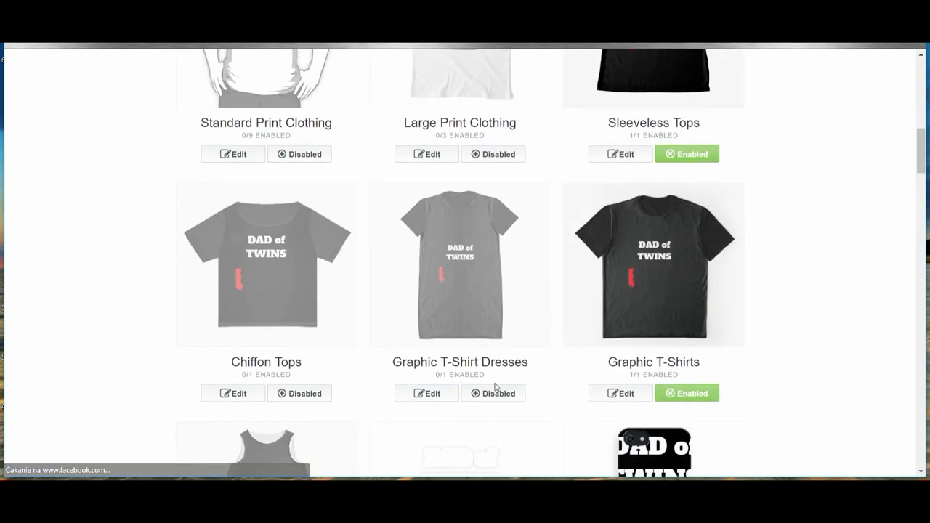
left_click(500, 394)
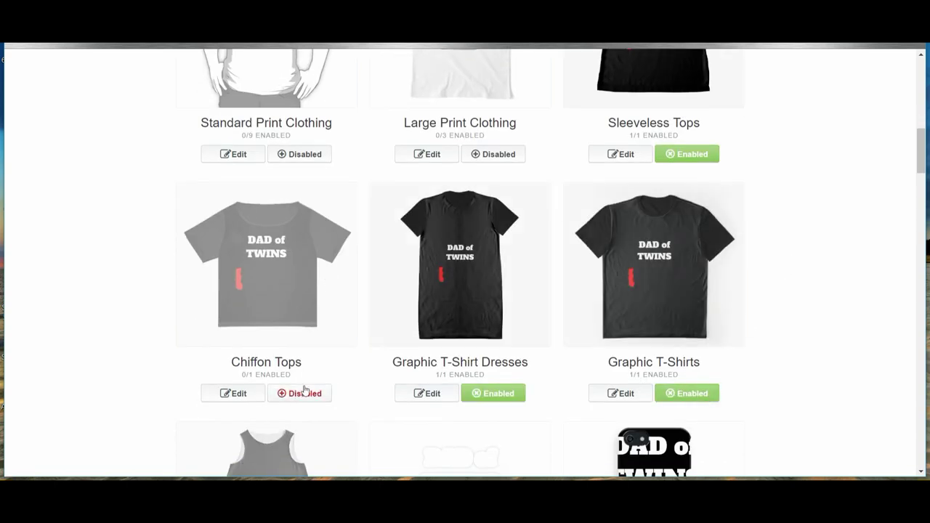
left_click(304, 392)
scroll(134, 236, "down", 6)
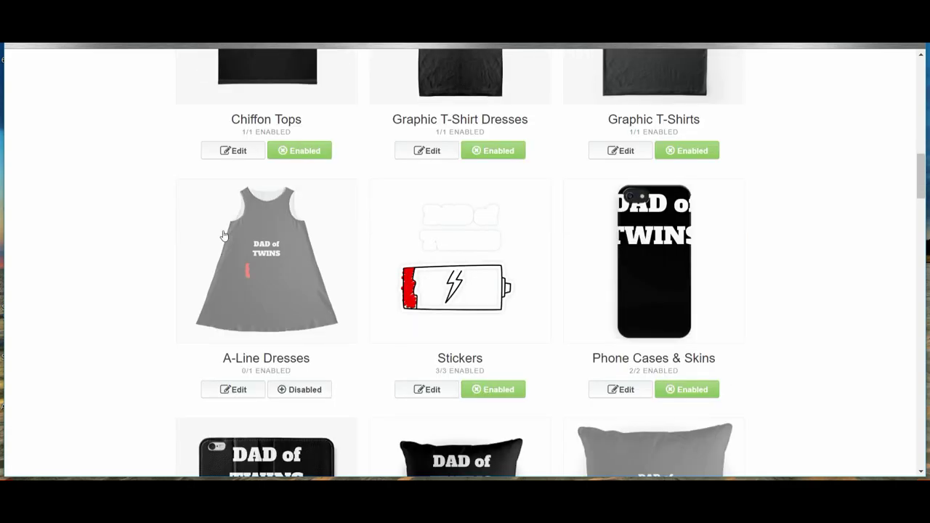
Examine the design's product previews and enabled states from A-Line Dresses through Mugs, Travel Mugs and Leggings
scroll(184, 236, "down", 3)
scroll(474, 177, "up", 5)
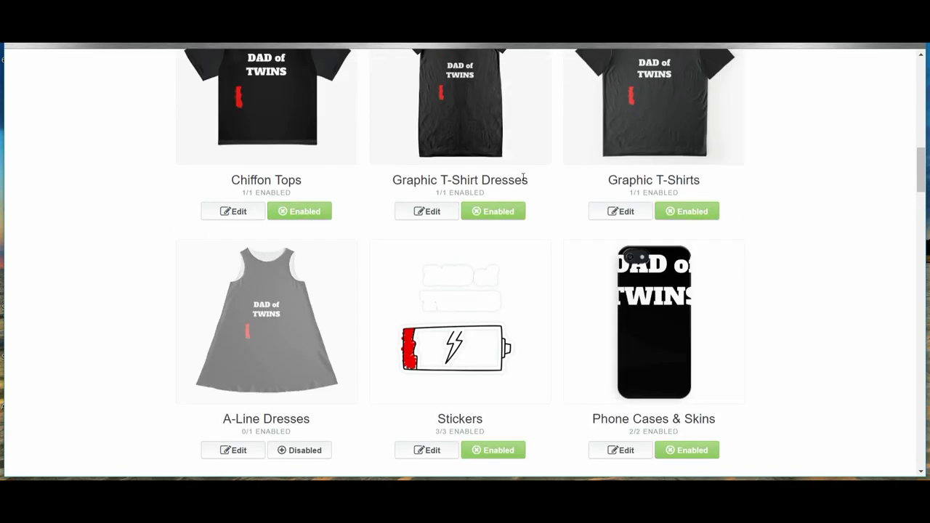
scroll(523, 176, "down", 9)
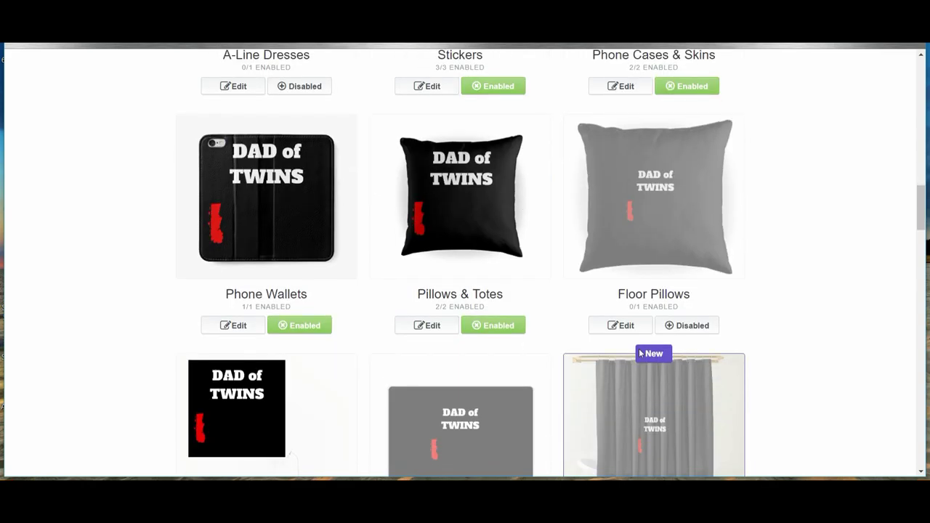
scroll(308, 181, "down", 5)
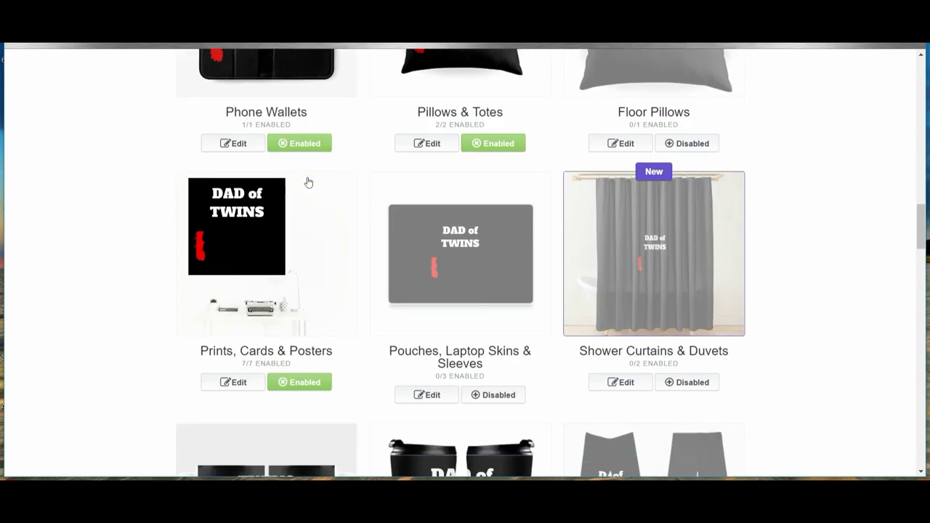
scroll(276, 121, "up", 5)
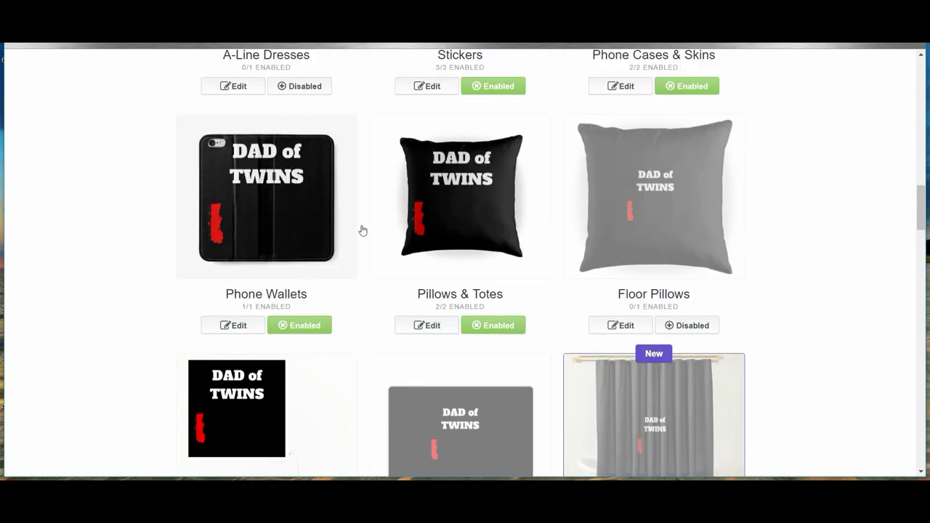
scroll(798, 237, "down", 5)
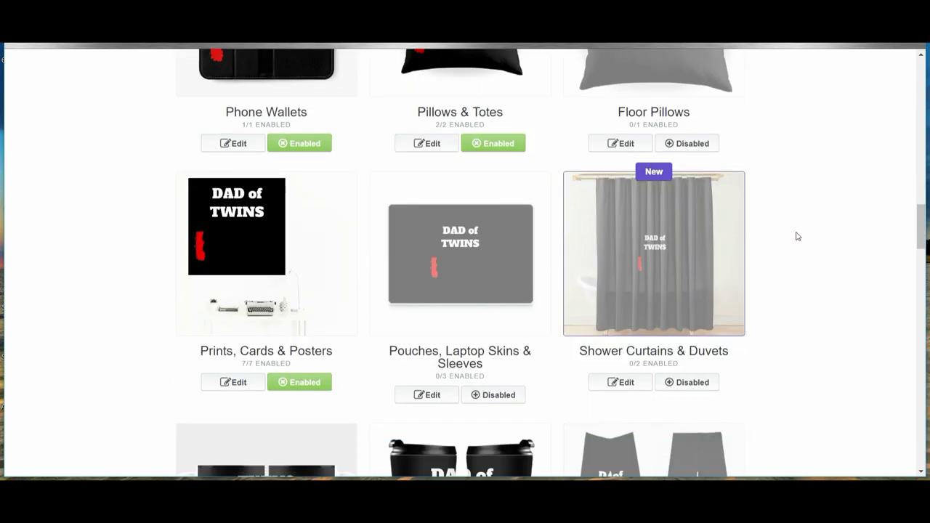
scroll(797, 236, "down", 1)
scroll(590, 278, "down", 2)
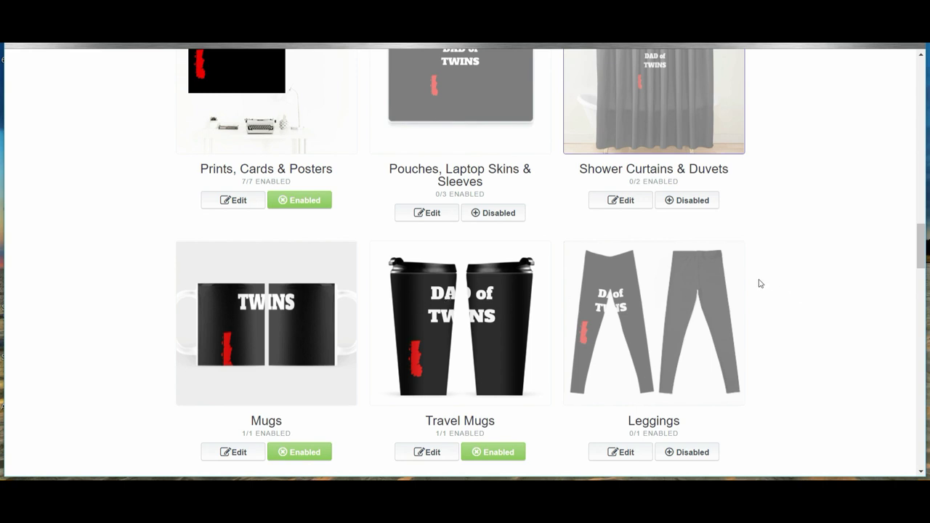
scroll(552, 261, "down", 2)
scroll(675, 252, "down", 3)
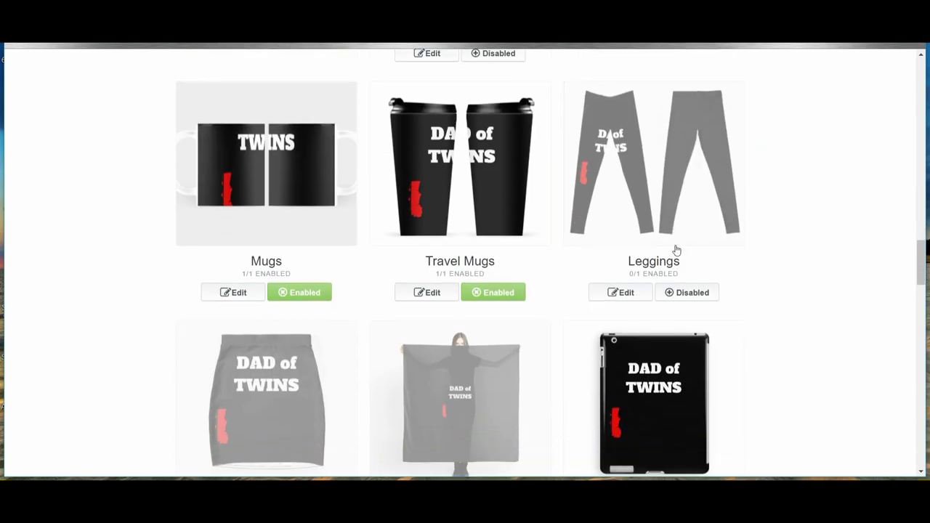
scroll(662, 260, "up", 3)
scroll(662, 258, "up", 2)
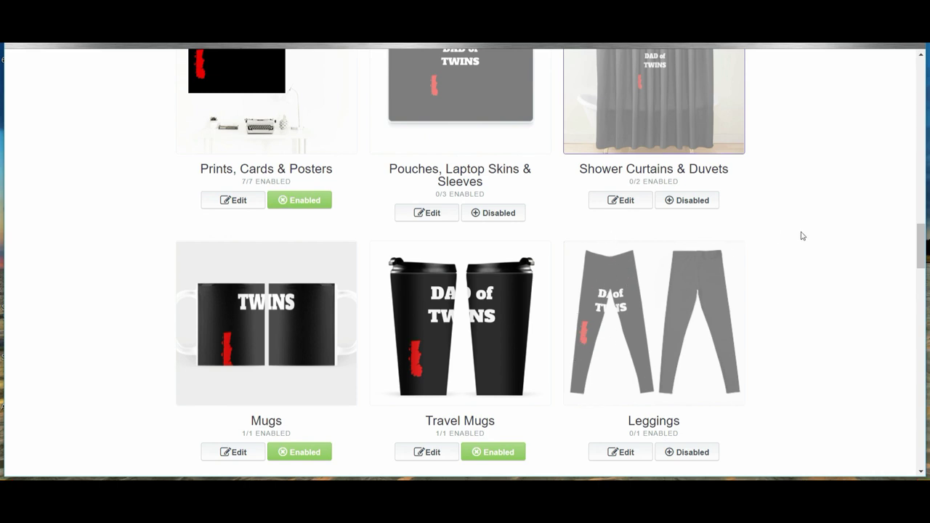
Examine the remaining product previews and enabled states, from Mini Skirts to Wood & Canvas Mounted Prints
scroll(802, 236, "down", 5)
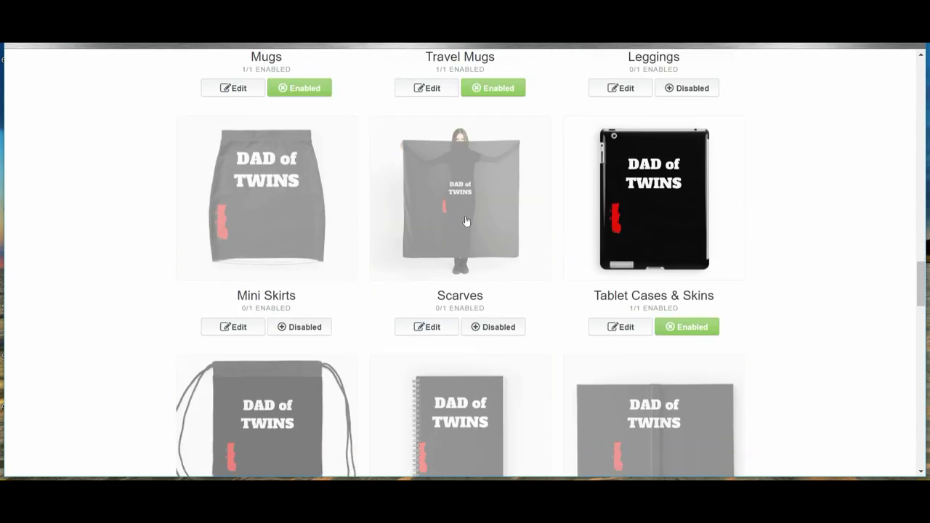
scroll(302, 376, "down", 1)
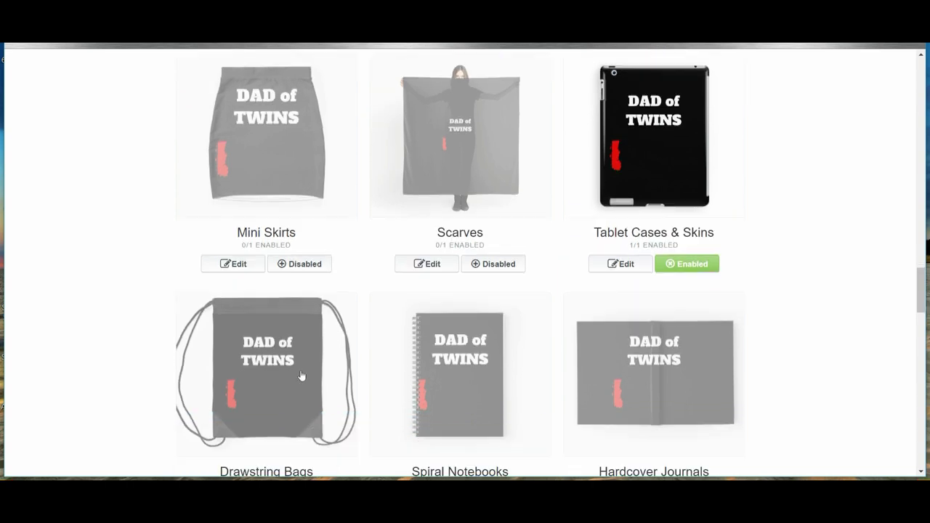
scroll(302, 376, "down", 1)
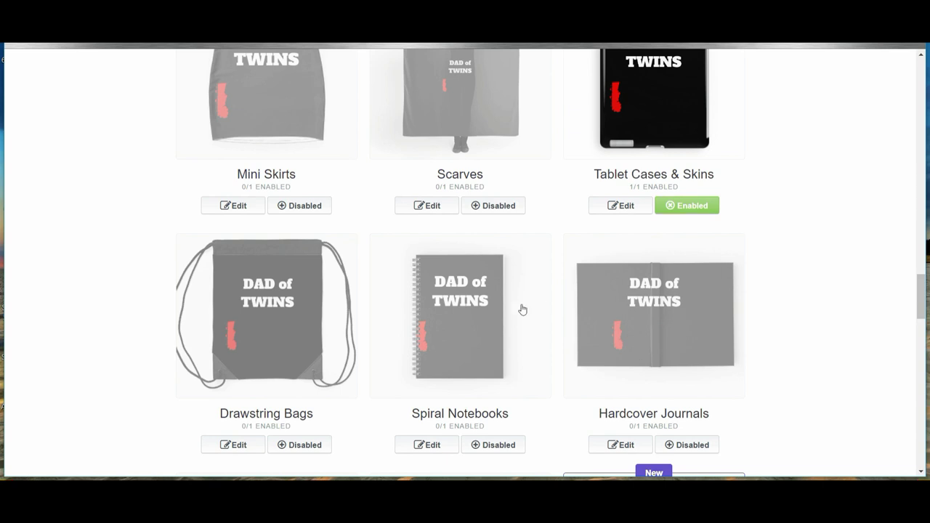
scroll(462, 310, "down", 4)
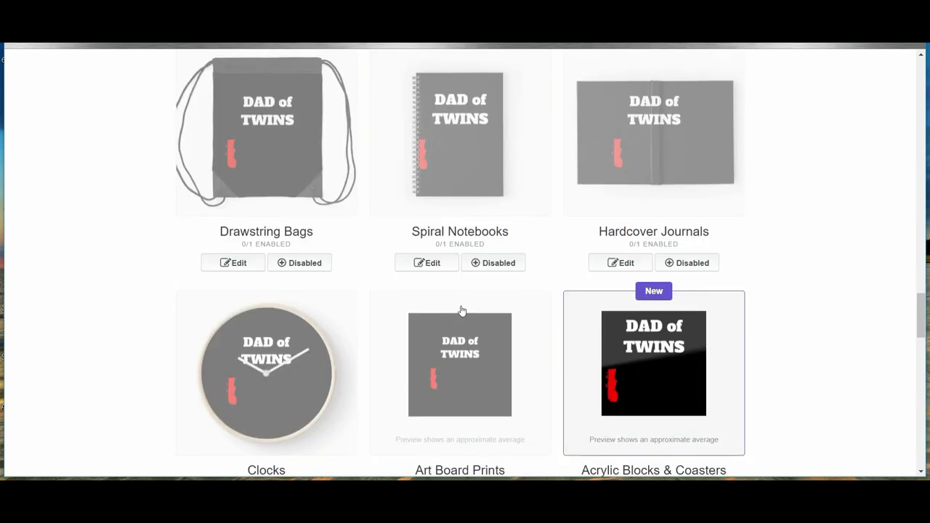
scroll(616, 259, "down", 1)
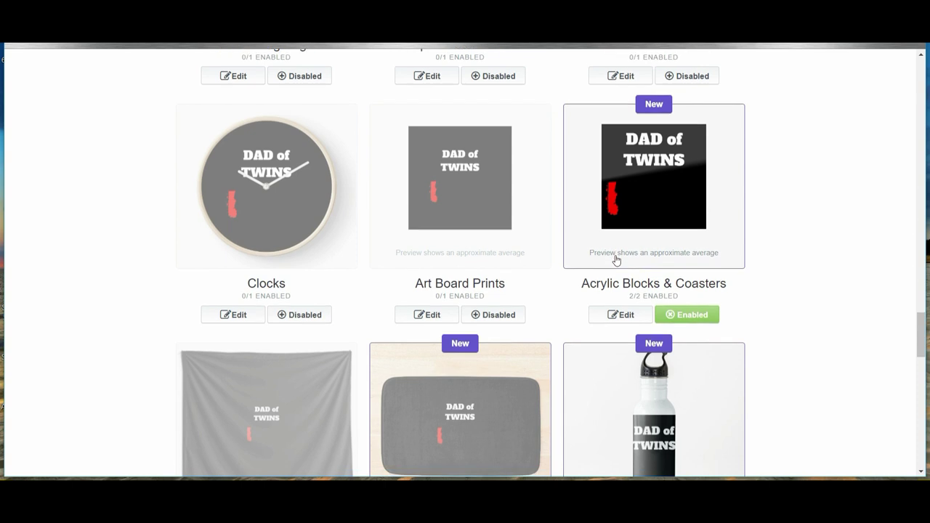
scroll(617, 259, "down", 2)
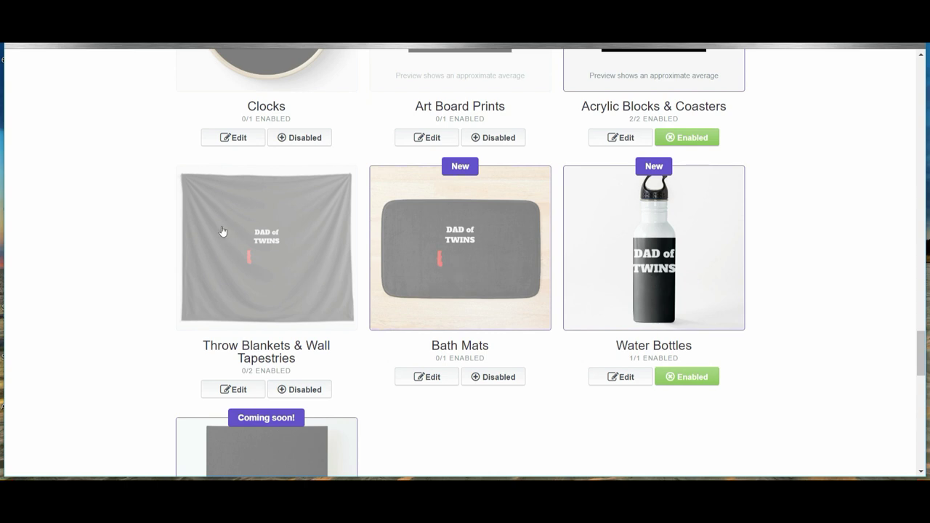
scroll(292, 262, "down", 3)
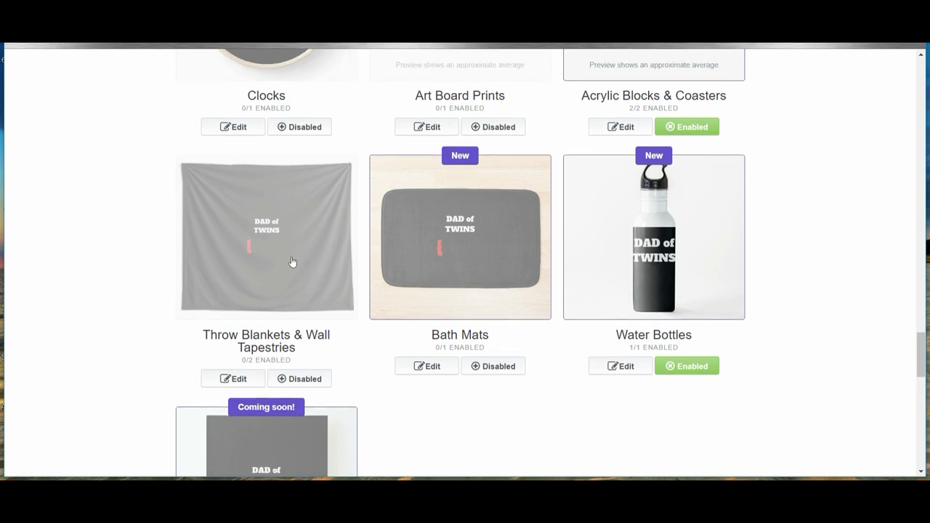
Review the design's title, tags, description and background color in the Add new work form
scroll(544, 348, "up", 15)
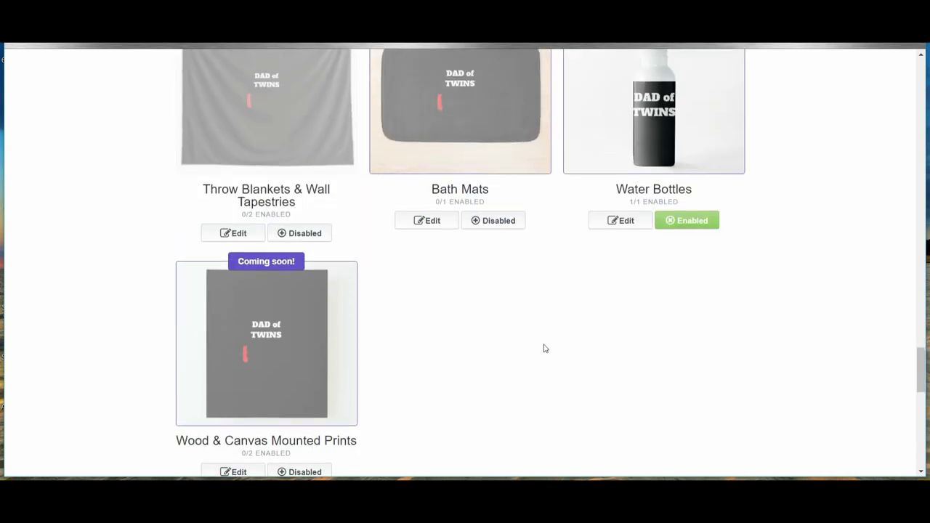
scroll(544, 348, "up", 15)
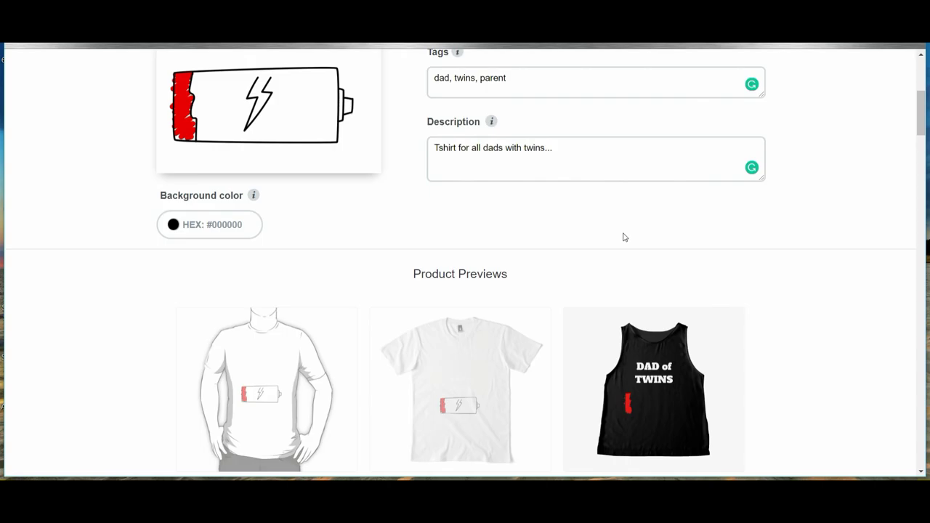
scroll(623, 235, "up", 5)
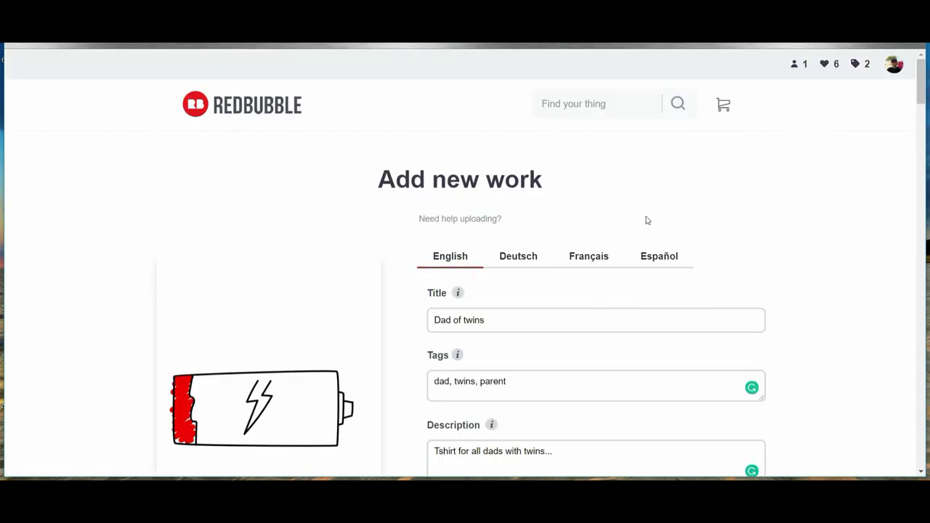
scroll(646, 221, "down", 3)
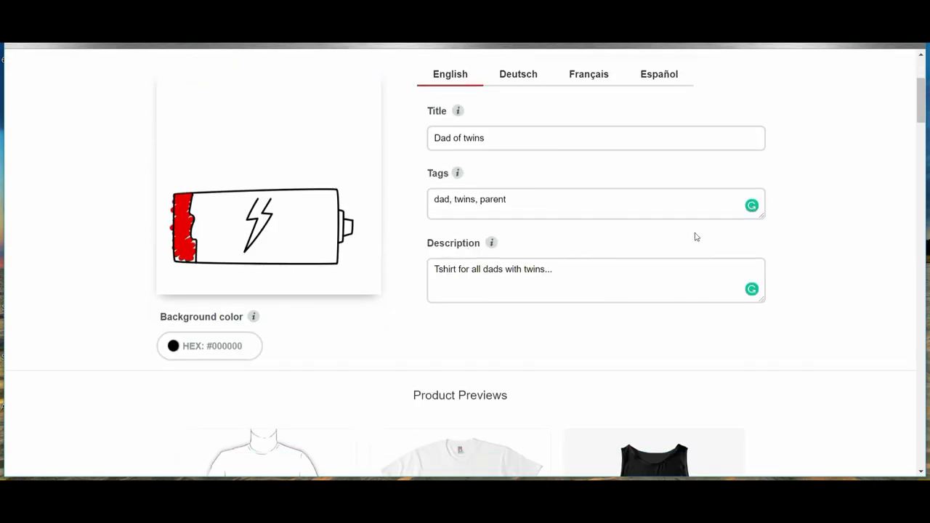
scroll(695, 237, "up", 3)
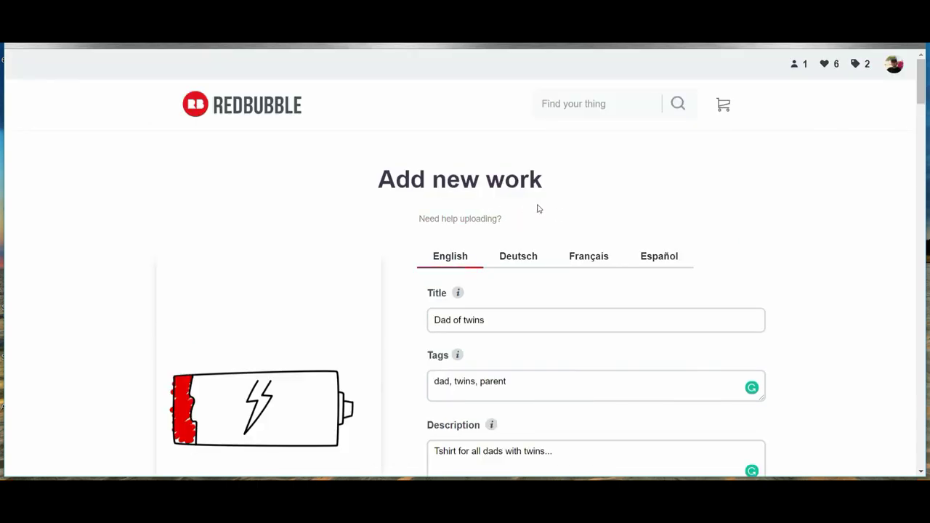
scroll(538, 209, "down", 4)
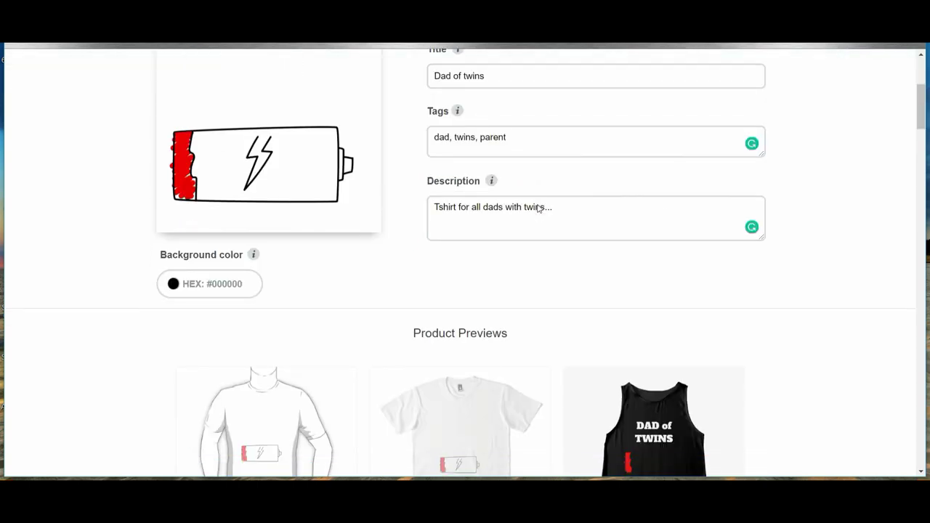
Try choosing Design & Illustration as the media and the Mom collection for the design
scroll(537, 209, "down", 15)
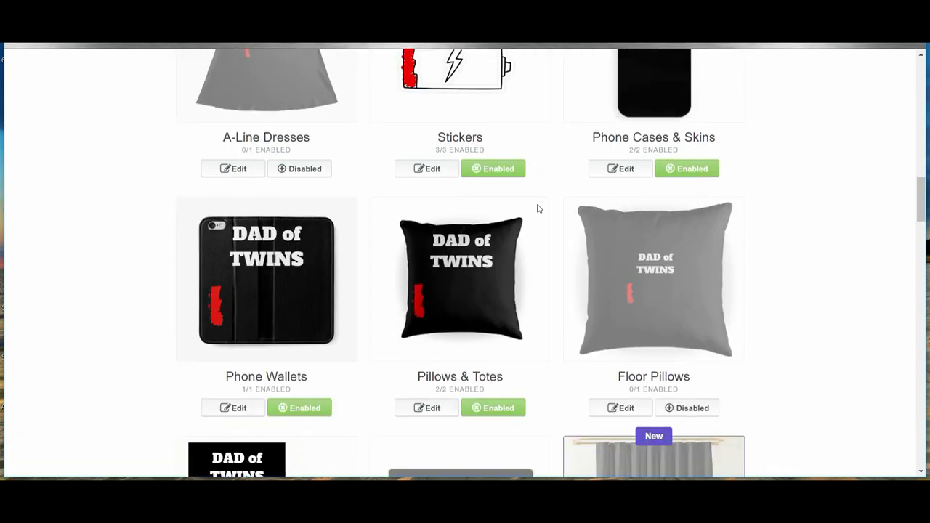
scroll(538, 209, "down", 2)
scroll(538, 208, "down", 10)
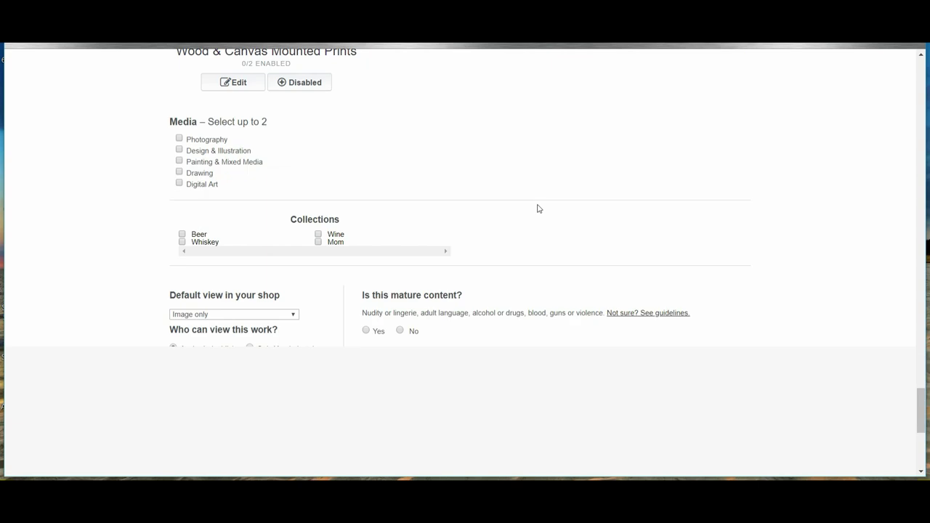
scroll(538, 208, "down", 5)
scroll(537, 208, "up", 5)
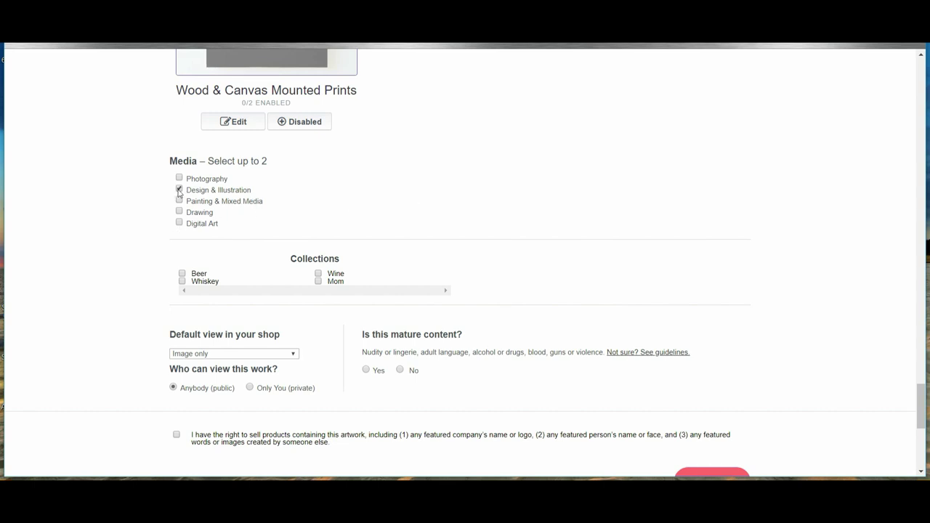
left_click(318, 282)
Look through the product options for the default shop view, keeping Image only selected
left_click(251, 354)
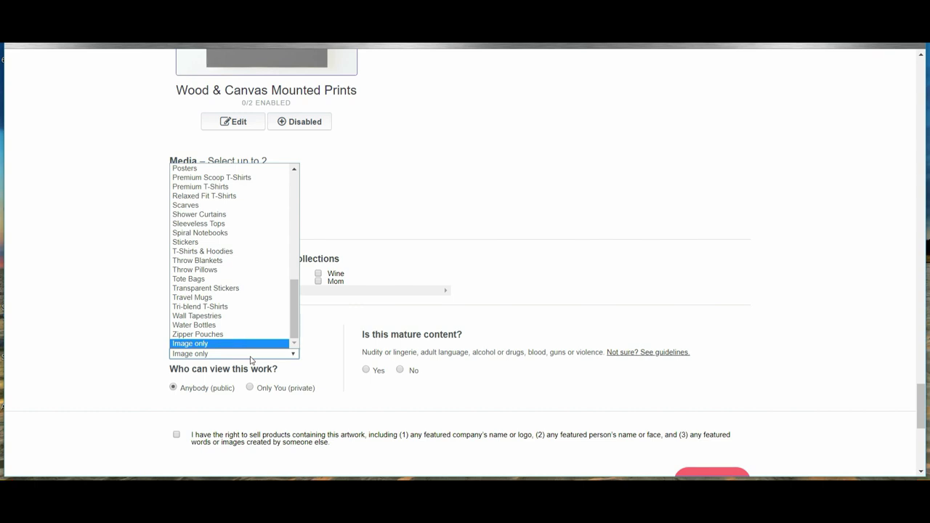
left_click(199, 344)
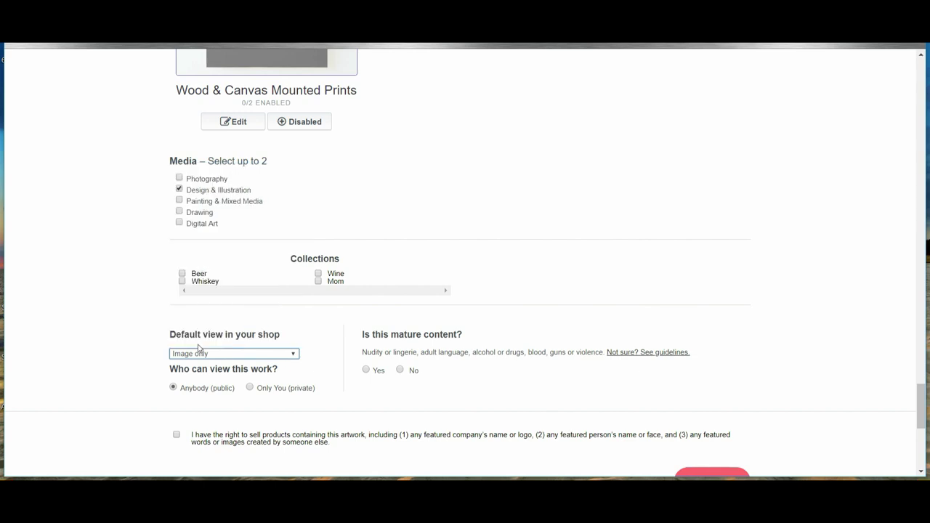
left_click(196, 356)
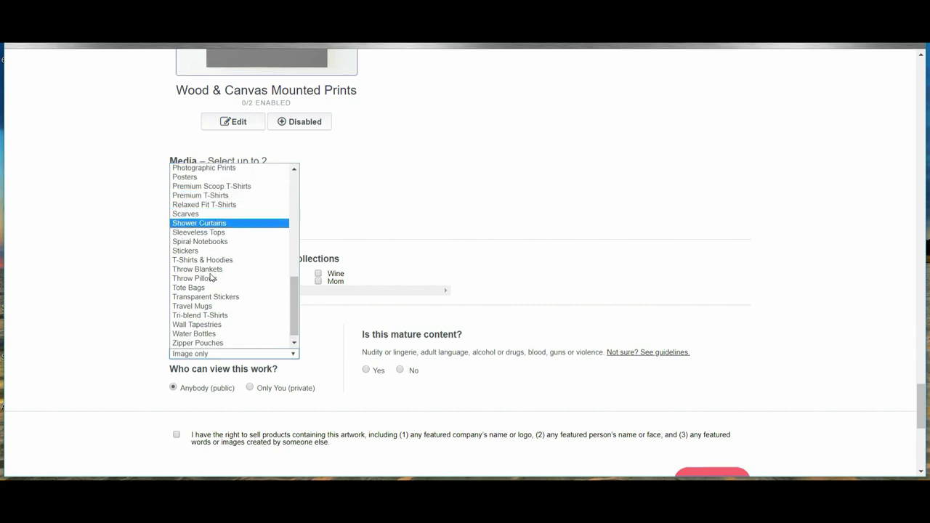
left_click(439, 189)
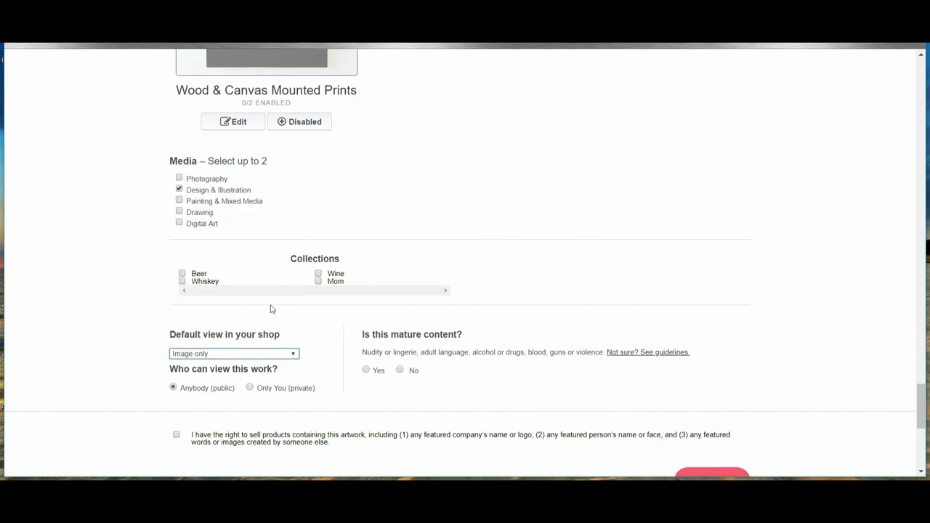
Declare the right to sell products containing this artwork and save the work
scroll(426, 230, "down", 3)
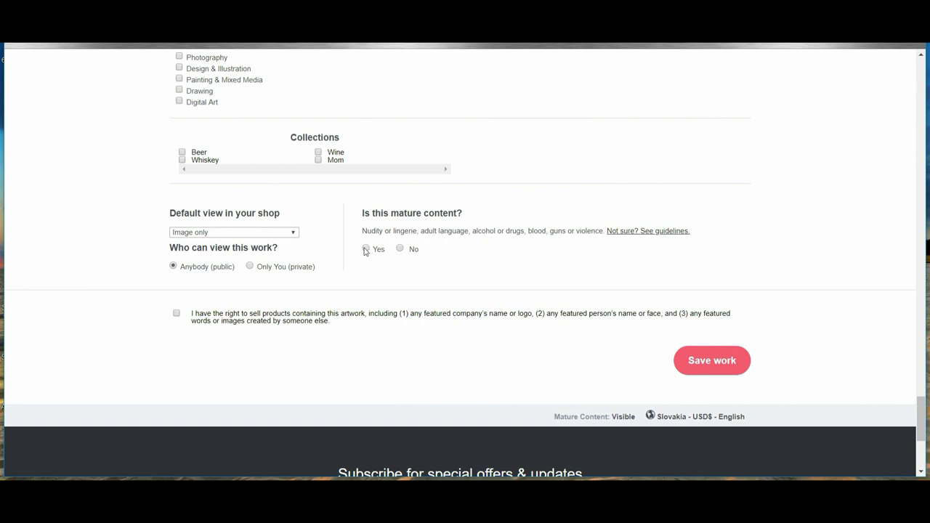
left_click(177, 314)
scroll(554, 288, "up", 3)
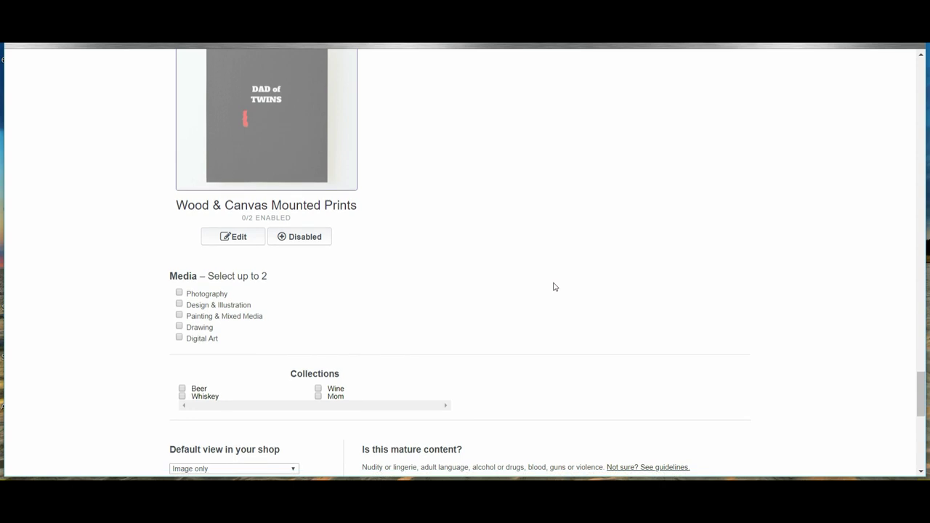
scroll(553, 287, "down", 6)
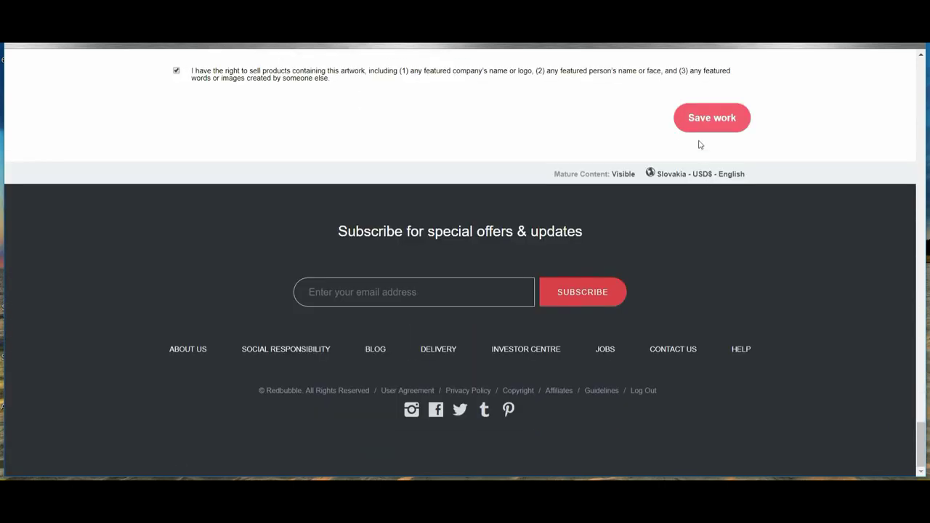
left_click(710, 122)
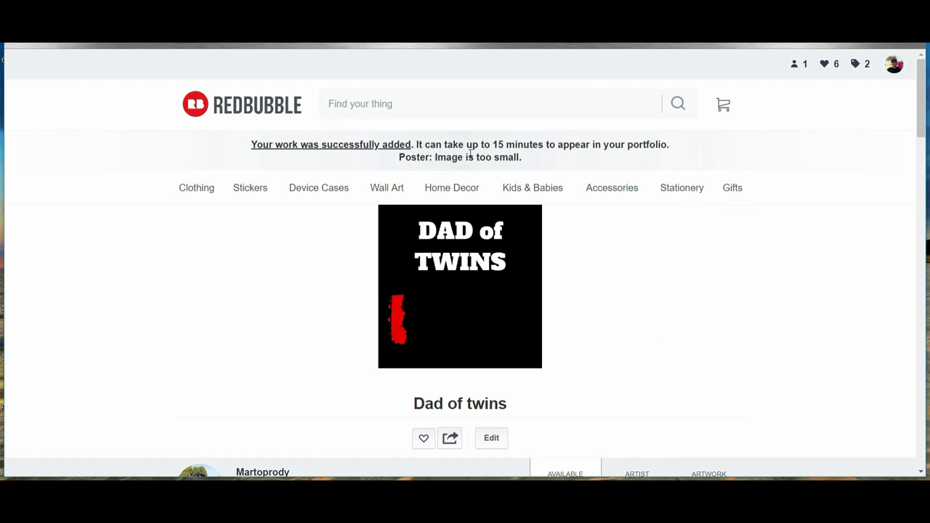
Examine the products available on the saved design's page, starting with Apparel and Cases & Skins
scroll(618, 220, "down", 2)
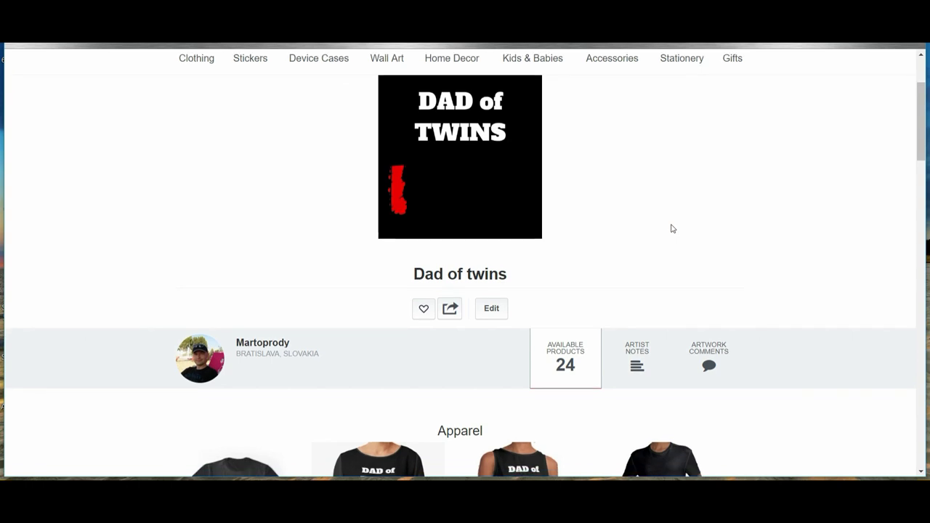
scroll(673, 228, "down", 4)
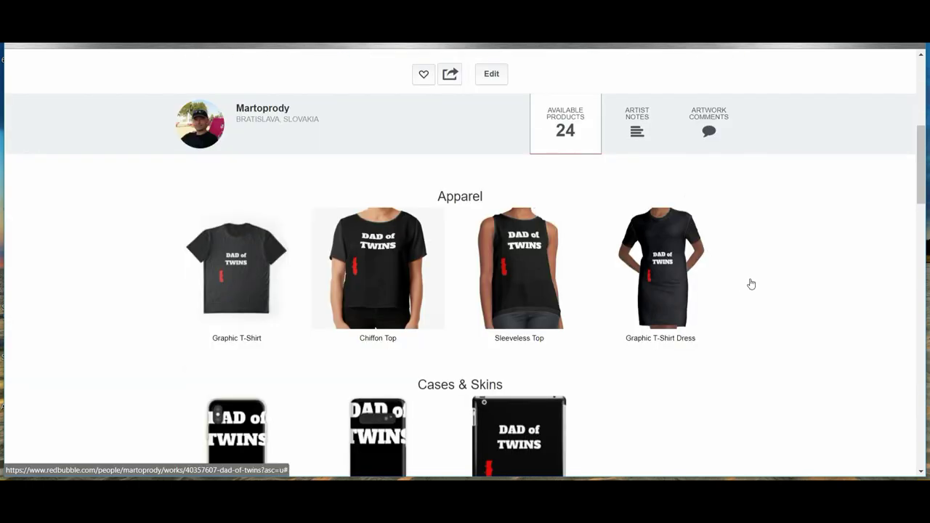